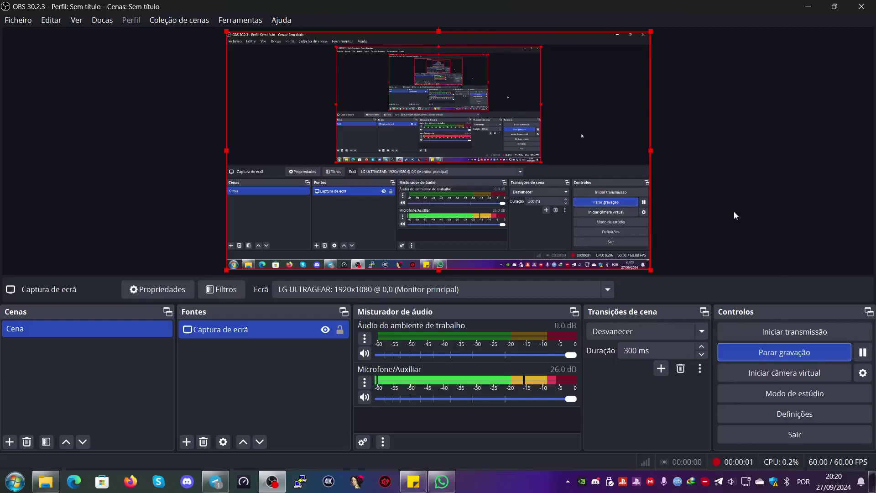
# Open the desktop text file "Unbricking a BAD Cobra CFW From DEX or DECR by using FSM" at its beginning, and reposition its window
pyautogui.click(809, 7)
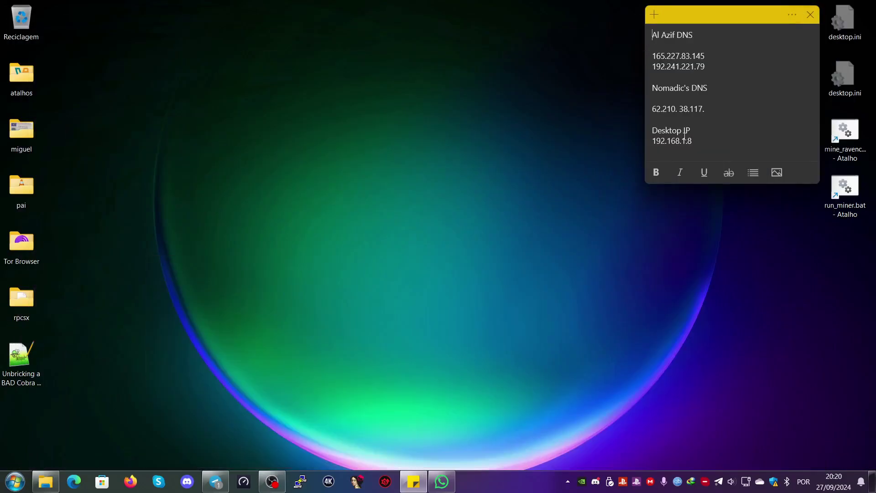
pyautogui.doubleClick(21, 356)
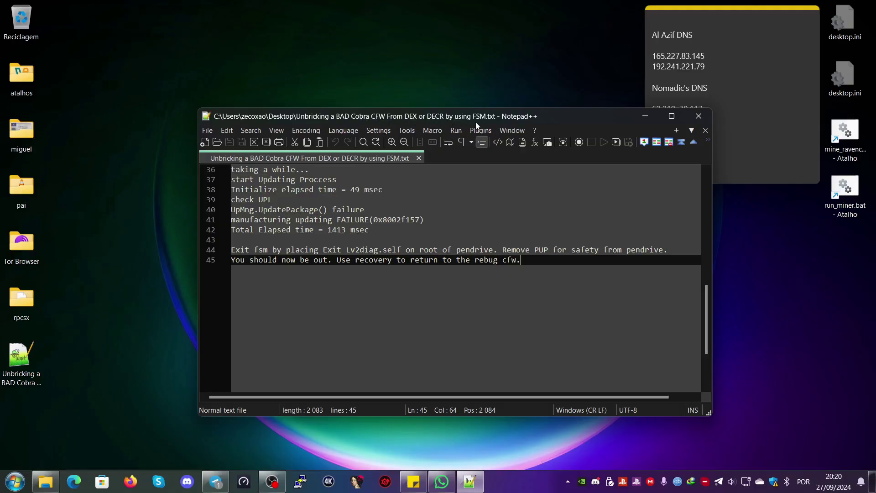
pyautogui.scroll(12, 473, 262)
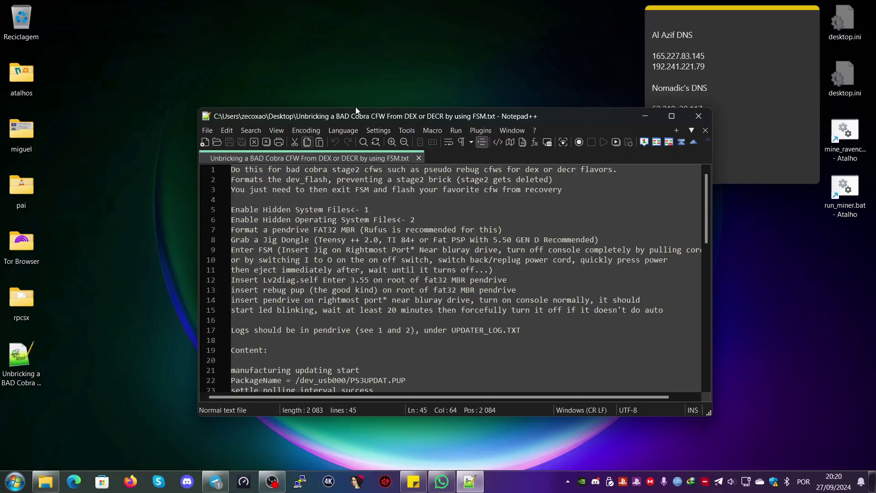
pyautogui.moveTo(360, 115); pyautogui.dragTo(245, 72)
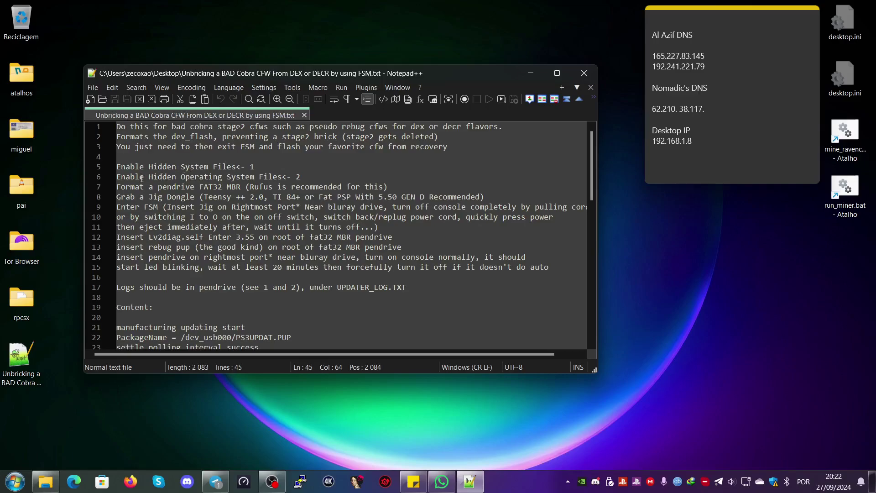
# Highlight the instructions for enabling hidden system files and hidden operating system files, one after the other
pyautogui.moveTo(118, 166); pyautogui.dragTo(234, 166)
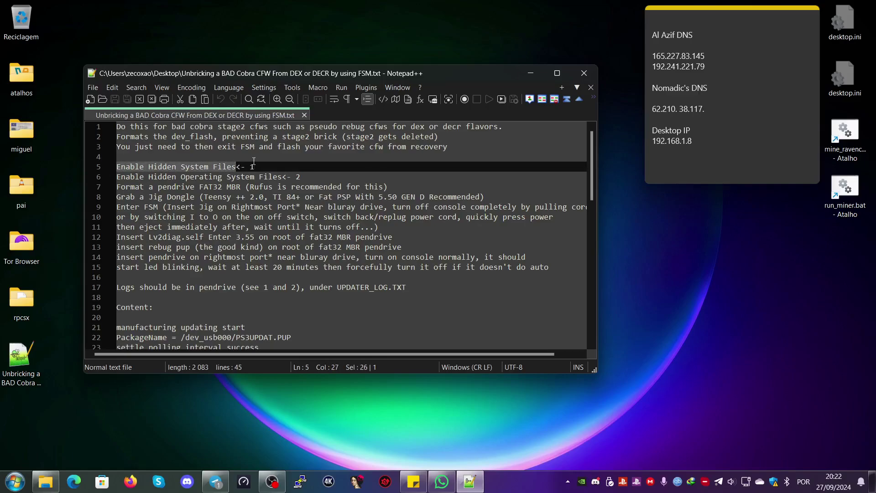
pyautogui.moveTo(118, 177); pyautogui.dragTo(283, 178)
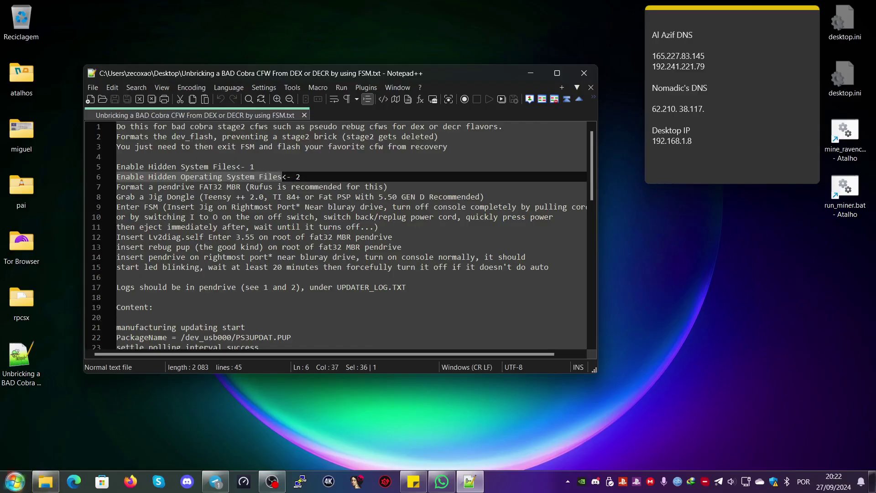
# Examine the hidden files and protected operating system files settings in the Control Panel's File Explorer Options, leaving without changes
pyautogui.click(15, 482)
pyautogui.rightClick(193, 320)
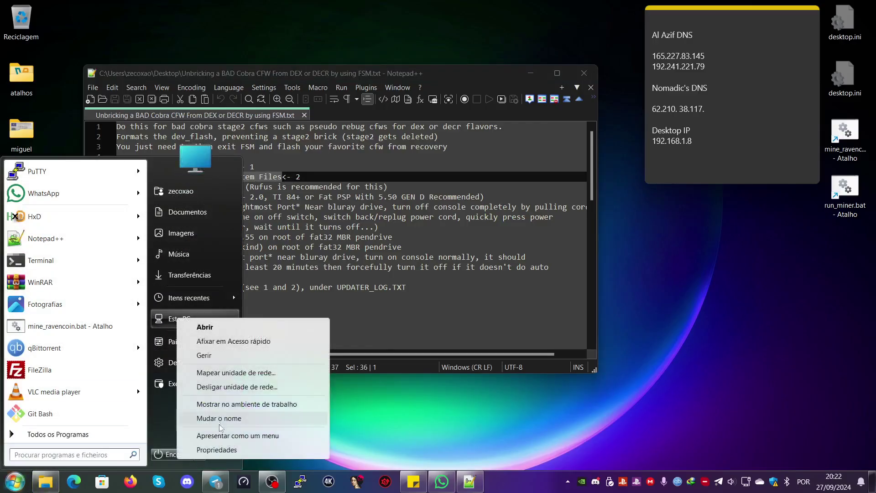
pyautogui.press('Escape')
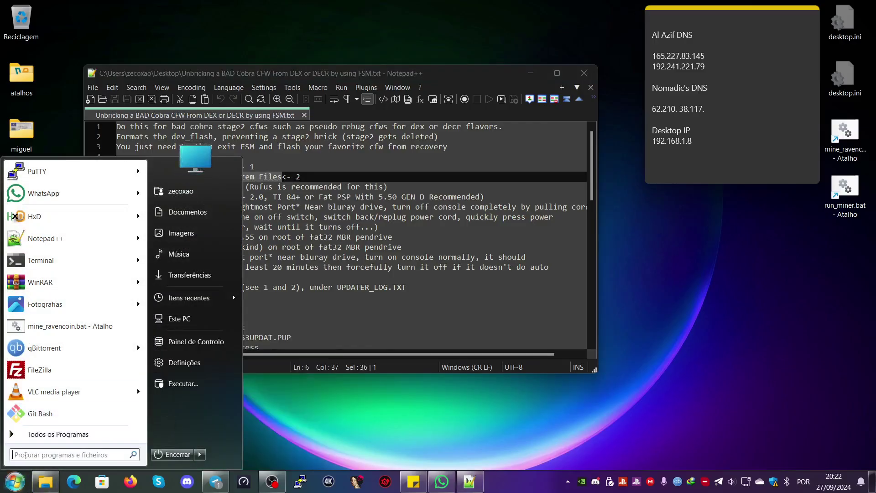
pyautogui.press('Escape')
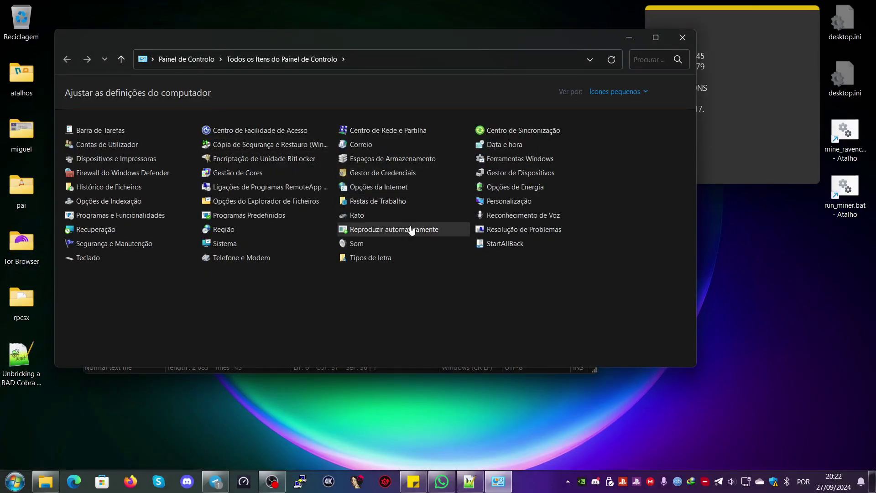
pyautogui.click(255, 204)
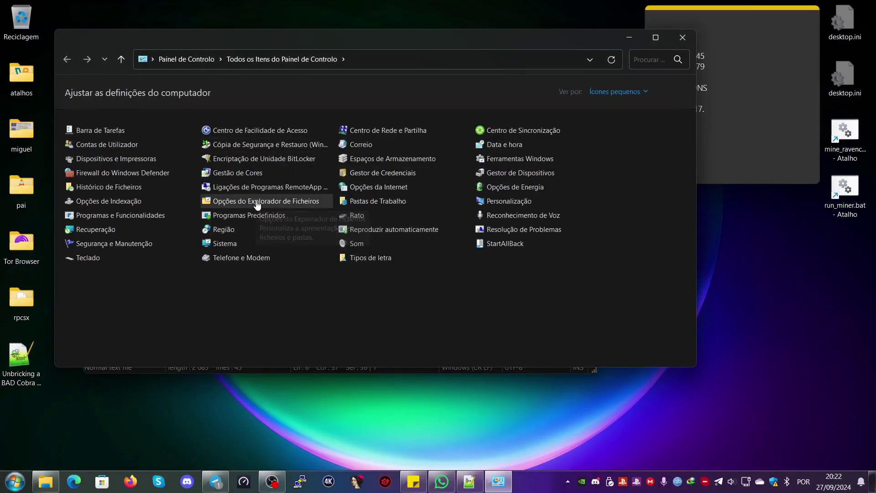
pyautogui.click(87, 71)
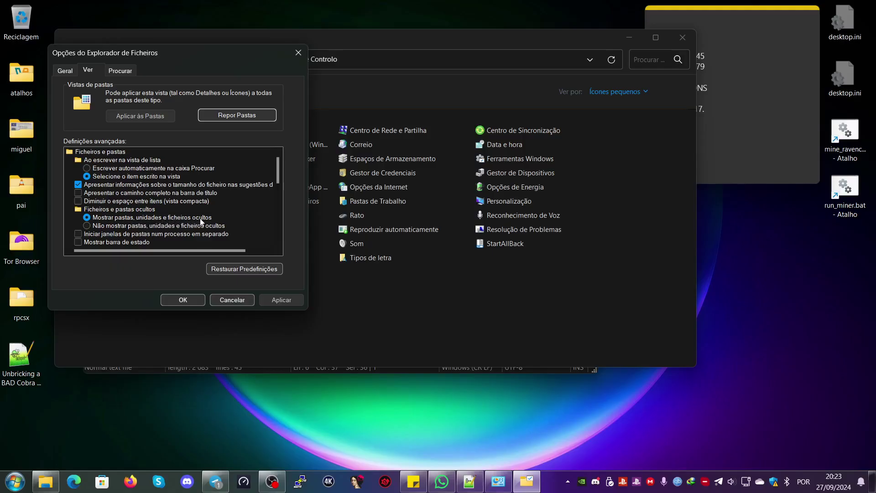
pyautogui.moveTo(277, 163); pyautogui.dragTo(280, 193)
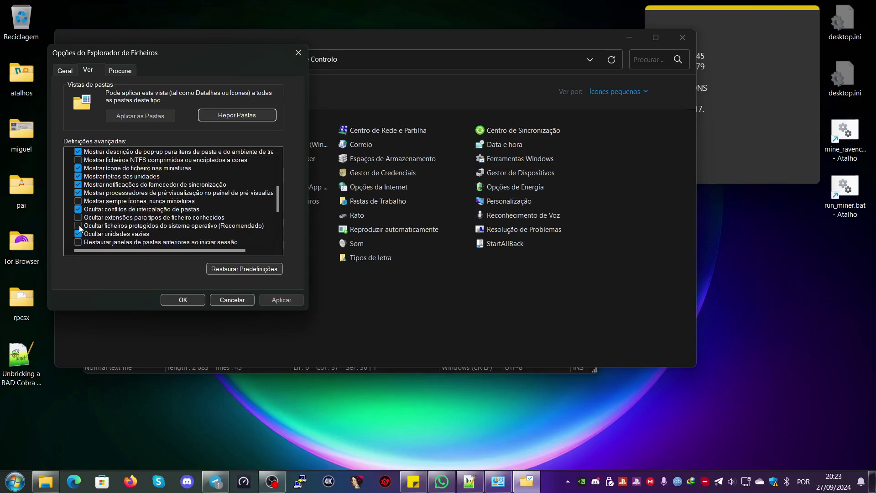
pyautogui.moveTo(279, 206); pyautogui.dragTo(283, 176)
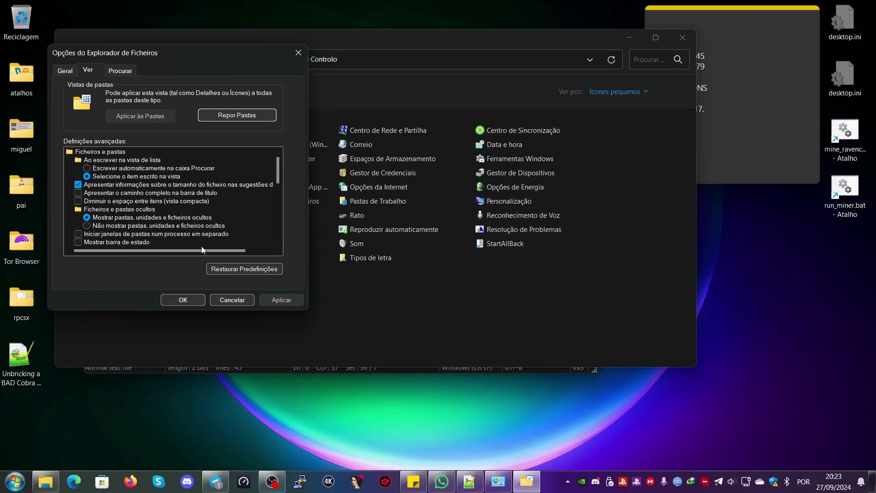
pyautogui.click(231, 300)
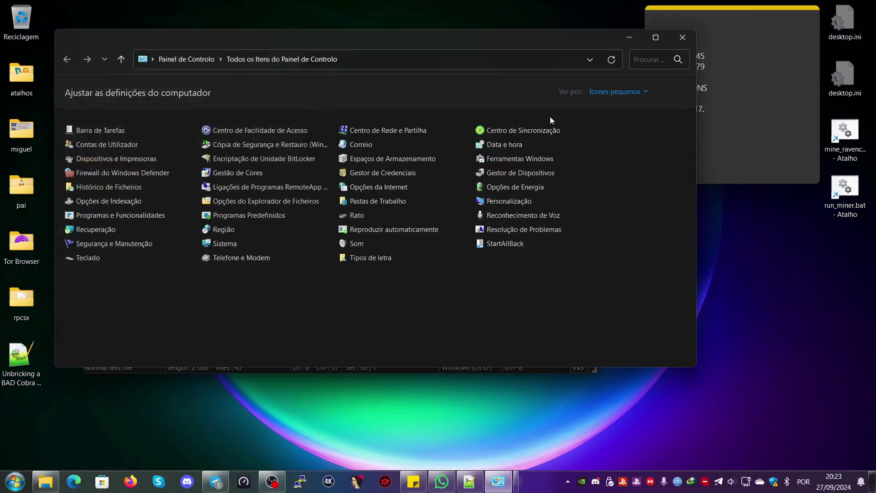
pyautogui.click(677, 42)
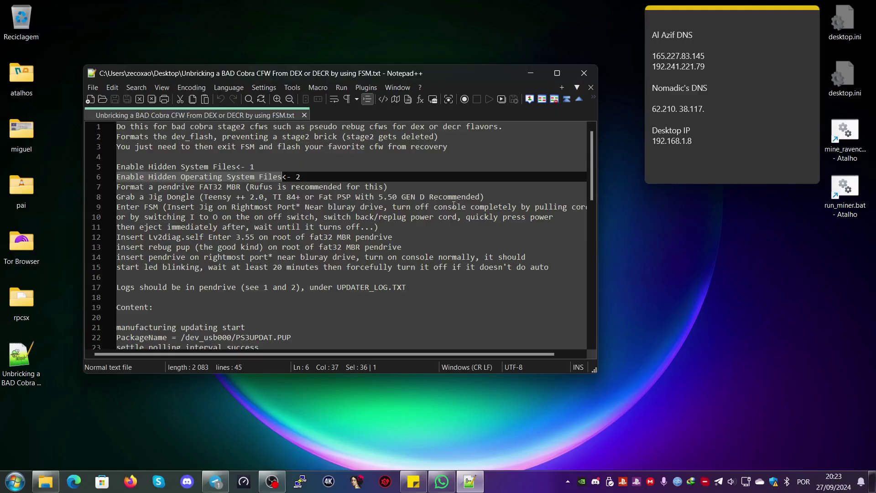
# Highlight each jig dongle option on line 8 in turn: Fat PSP, TI 84+ and Teensy ++ 2.0
pyautogui.moveTo(320, 197); pyautogui.dragTo(482, 198)
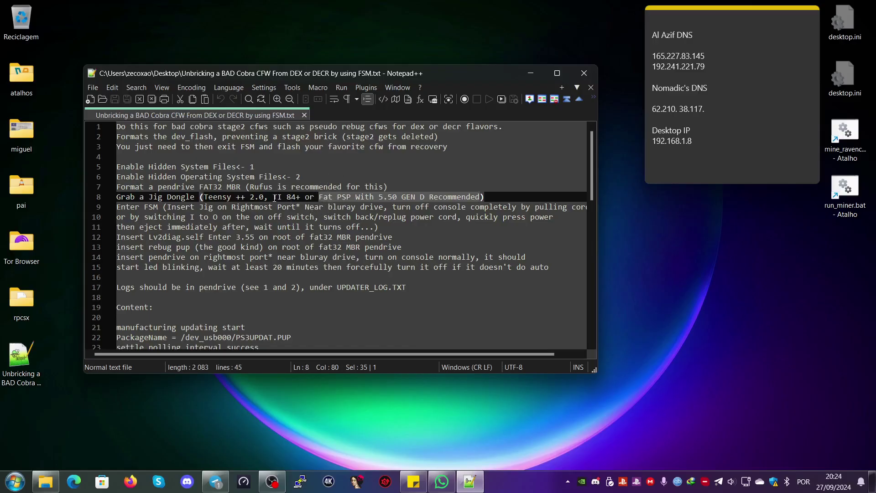
pyautogui.moveTo(274, 197); pyautogui.dragTo(300, 198)
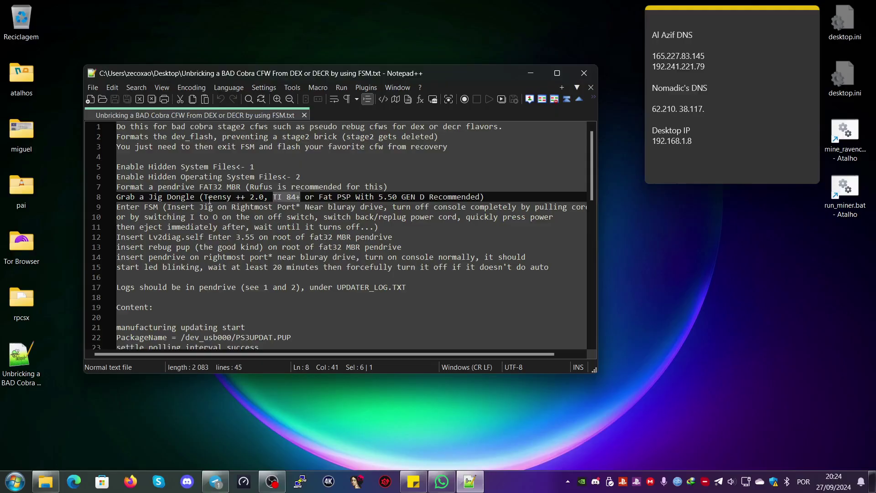
pyautogui.moveTo(205, 198); pyautogui.dragTo(265, 196)
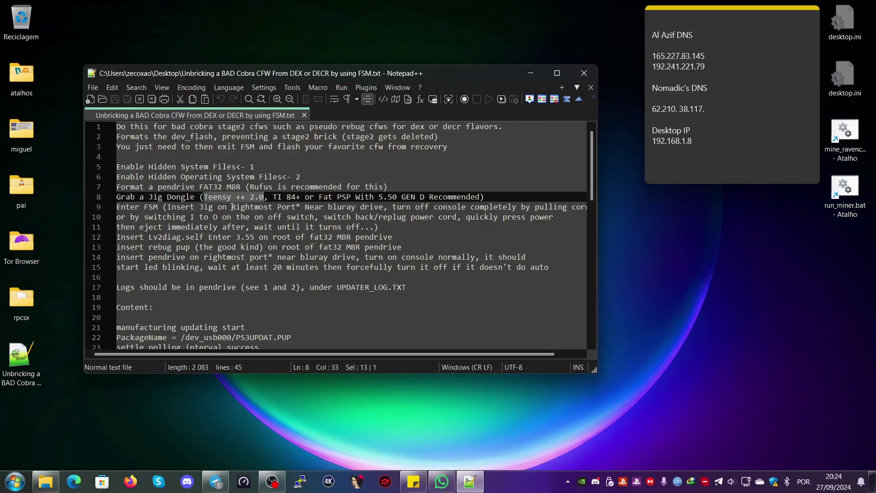
# Insert the note "(on DECR it's middle top port)" after "Rightmost Port*" on line 9
pyautogui.moveTo(233, 206); pyautogui.dragTo(298, 207)
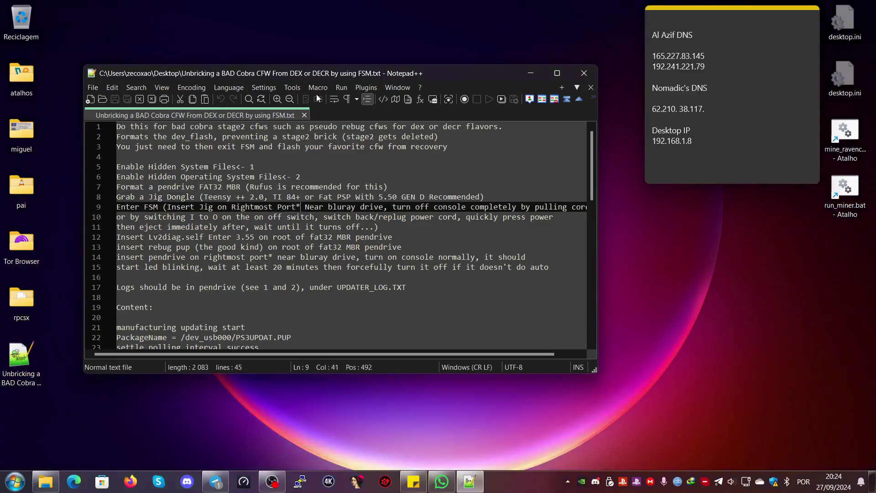
pyautogui.press('Right')
pyautogui.press('Right')
pyautogui.write('(on DE')
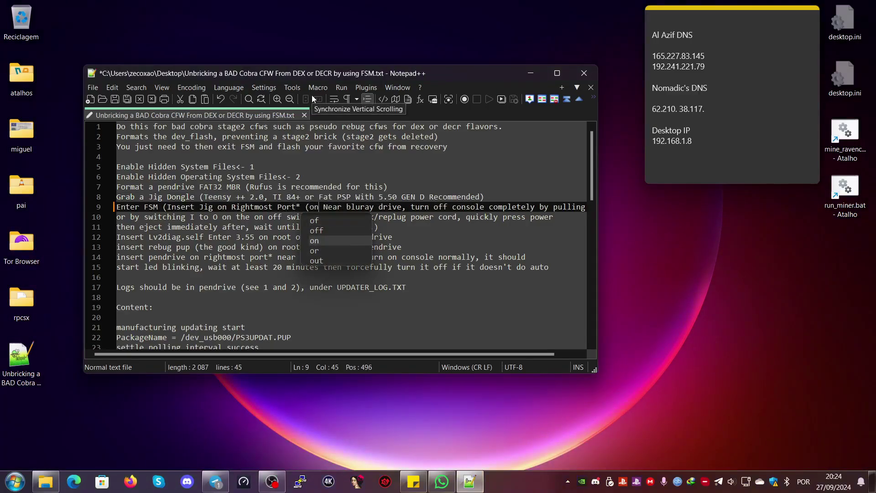
pyautogui.write("CR it's m")
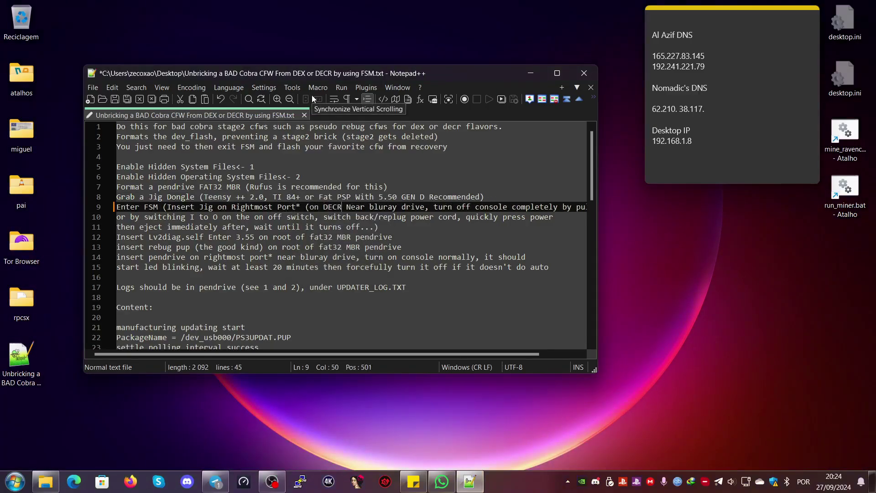
pyautogui.write('iddle t')
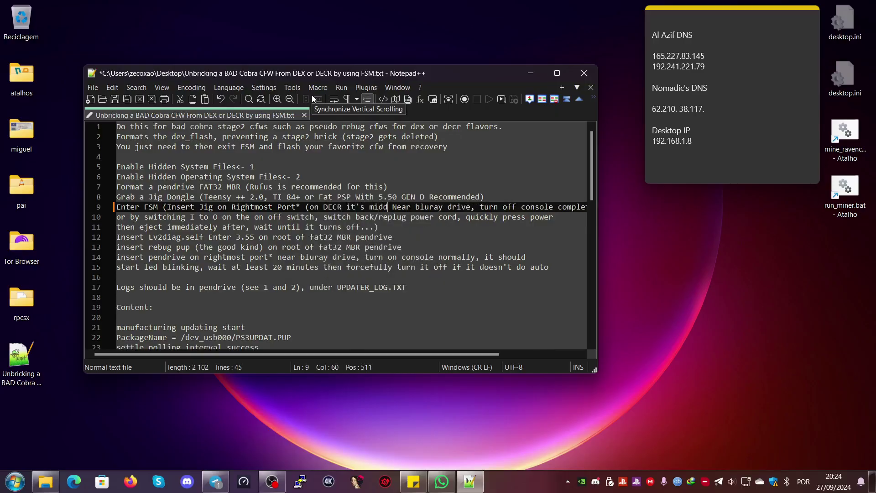
pyautogui.write('op port')
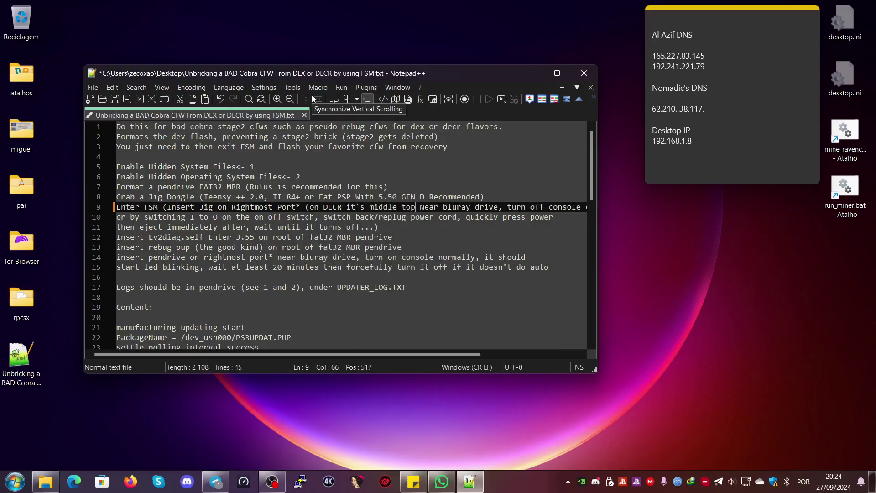
pyautogui.write(')')
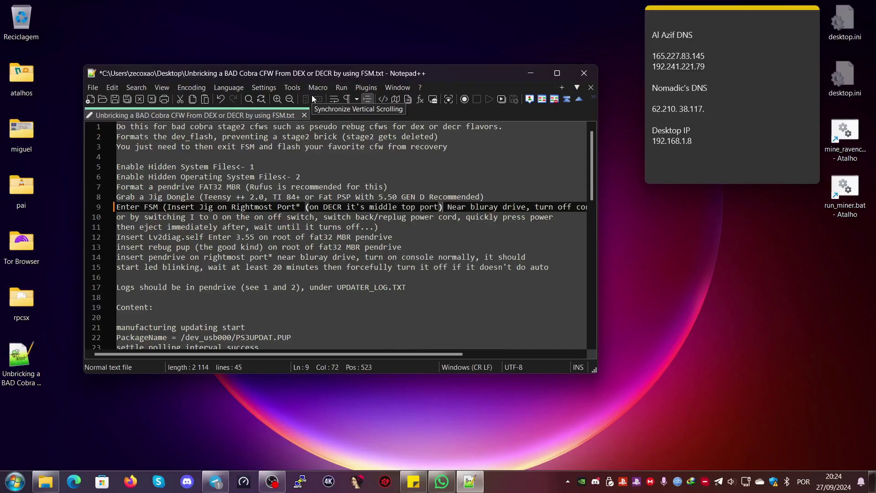
# Insert the file size note "(366Kb)" after "Enter 3.55" on line 12
pyautogui.moveTo(431, 355); pyautogui.dragTo(558, 343)
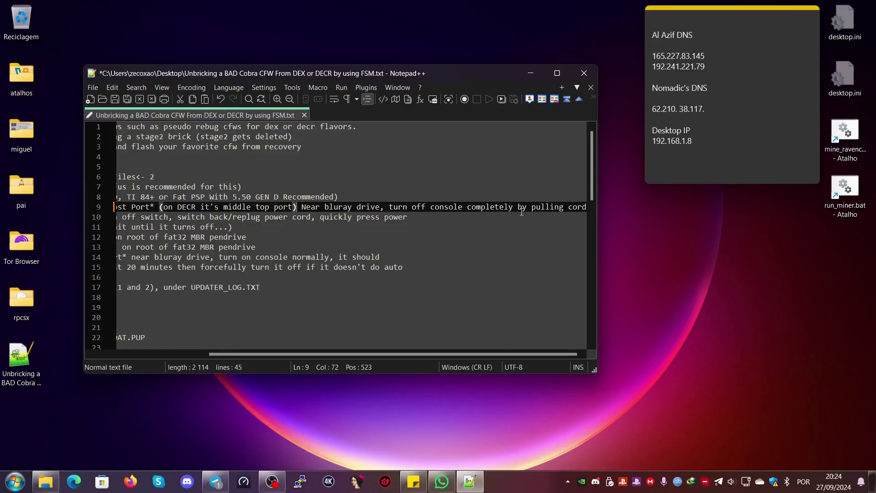
pyautogui.moveTo(544, 352); pyautogui.dragTo(319, 335)
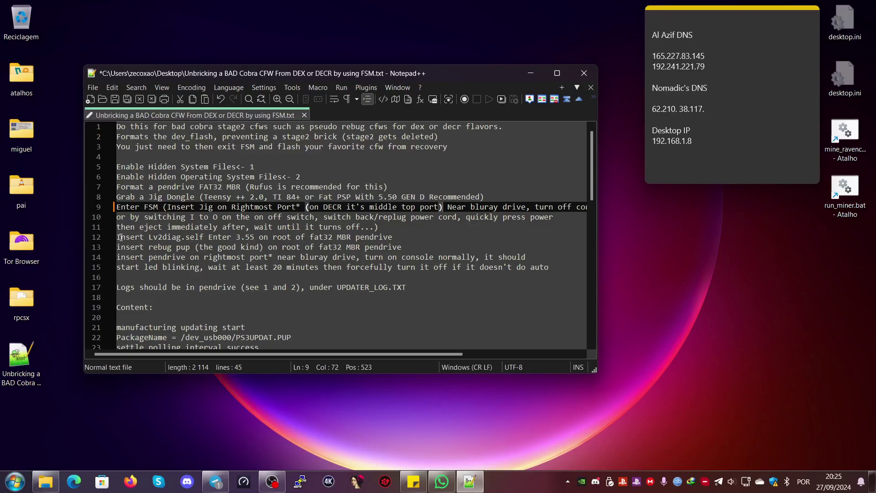
pyautogui.click(255, 237)
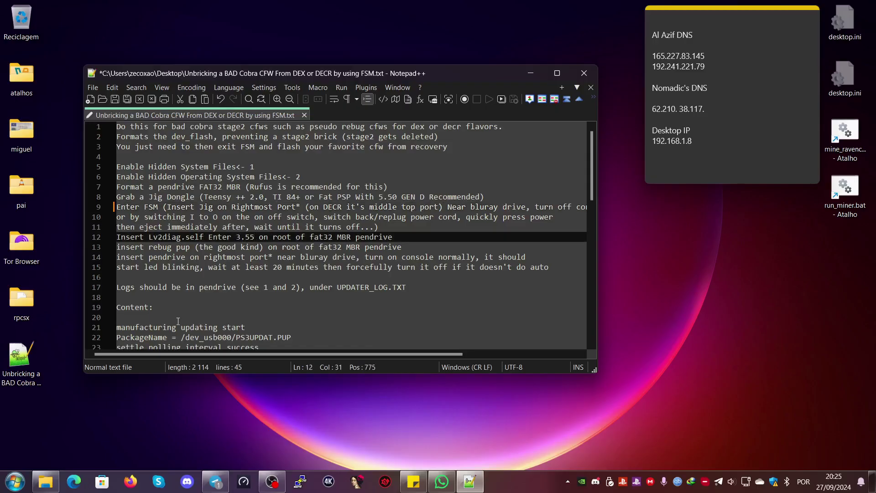
pyautogui.write('(35')
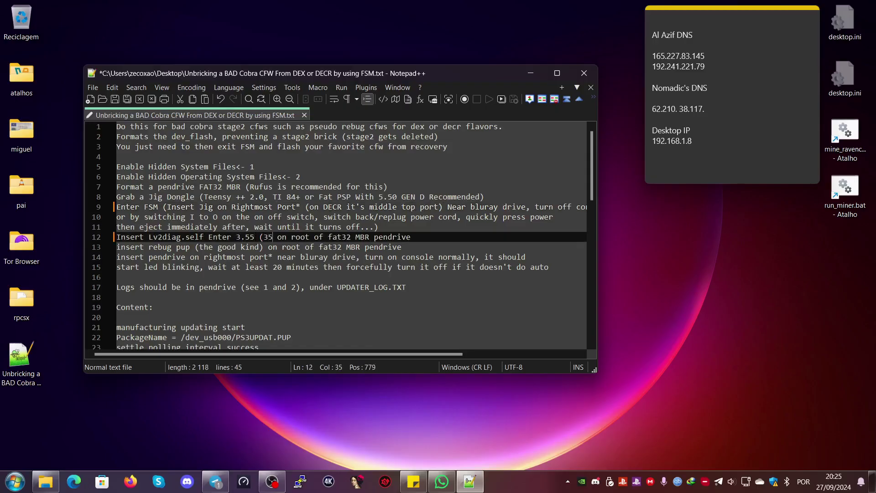
pyautogui.press('BackSpace')
pyautogui.write('66K')
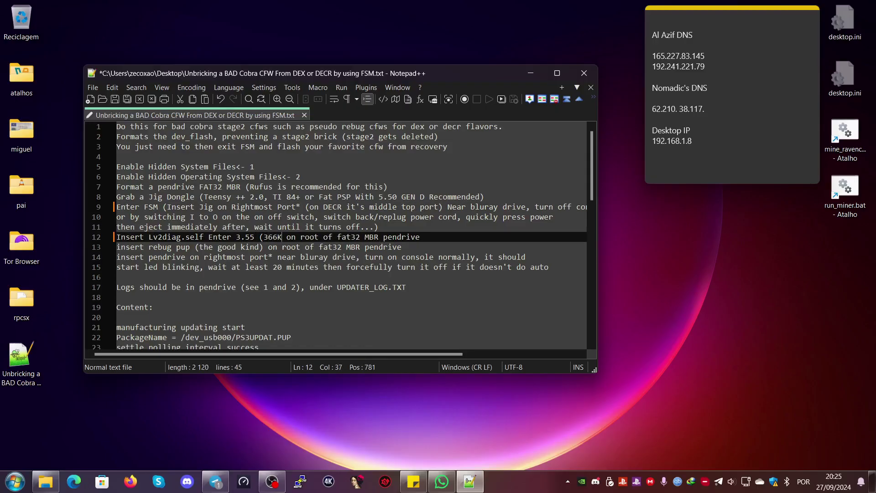
pyautogui.write('b)')
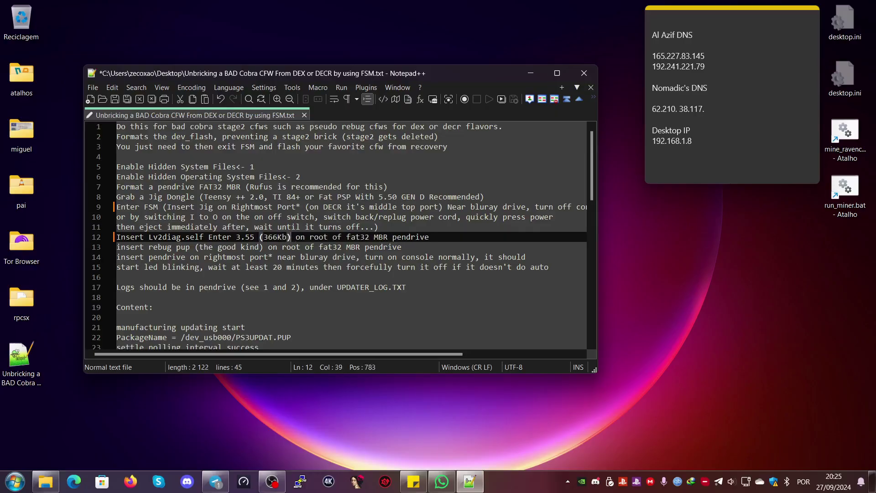
# Add the source note "(midnight archive, also on darthsternie?)" after "(366Kb)" on line 12
pyautogui.write(' (m')
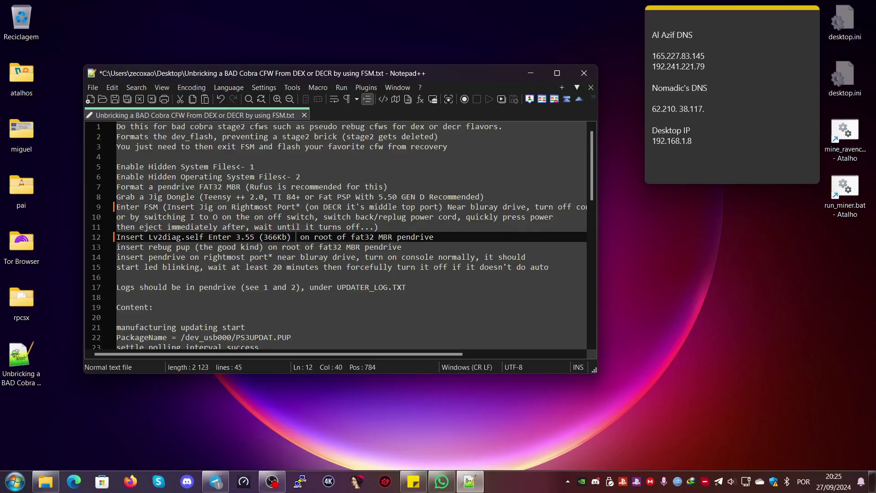
pyautogui.write('idn')
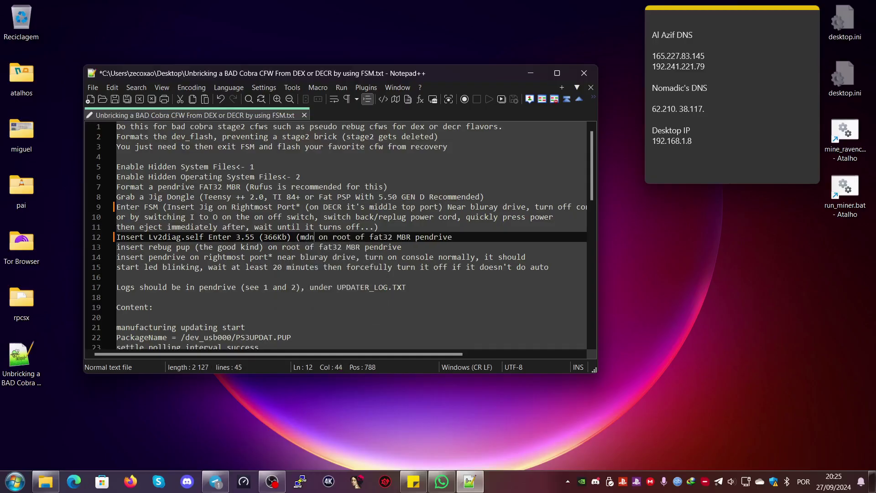
pyautogui.write('ight arch')
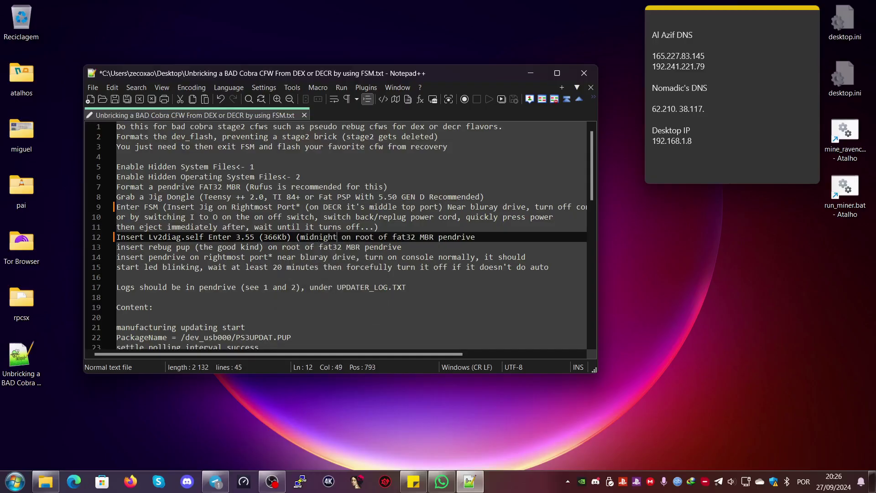
pyautogui.write('ive, ')
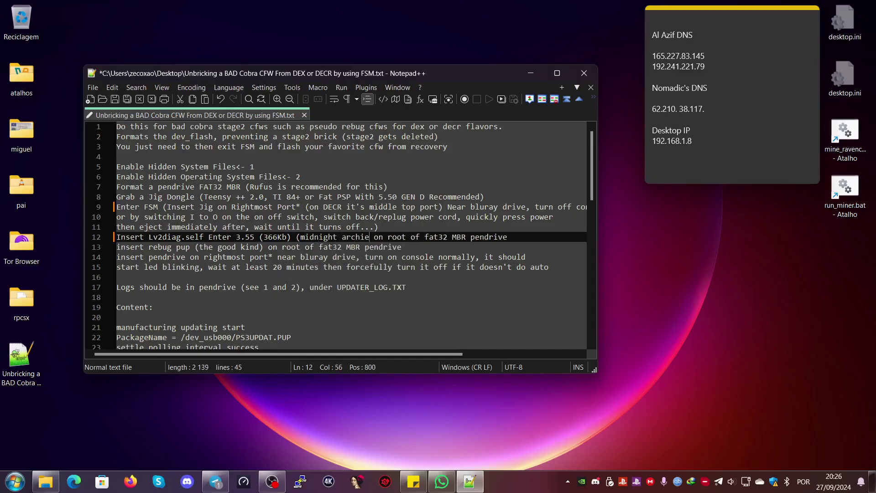
pyautogui.write('also o')
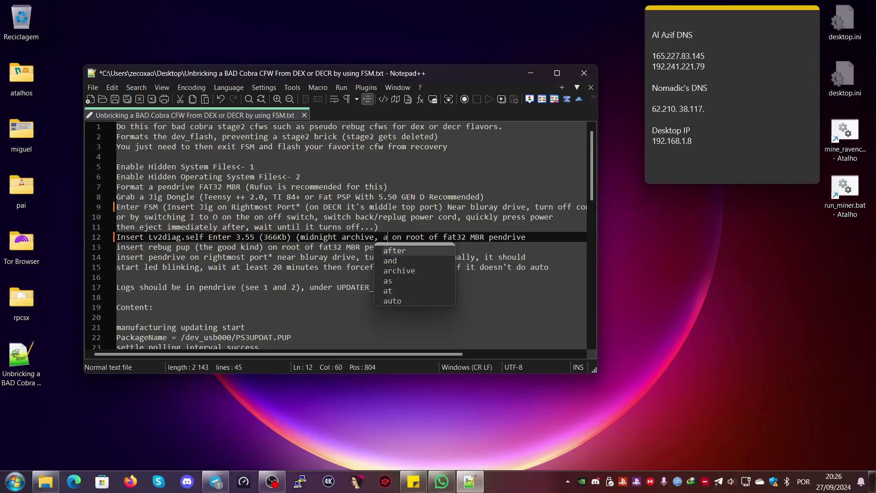
pyautogui.write('n darthst')
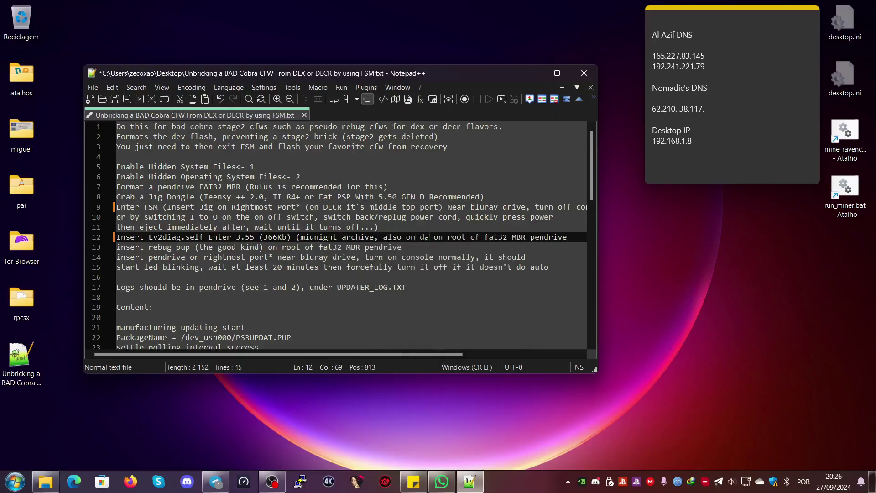
pyautogui.write('ernier')
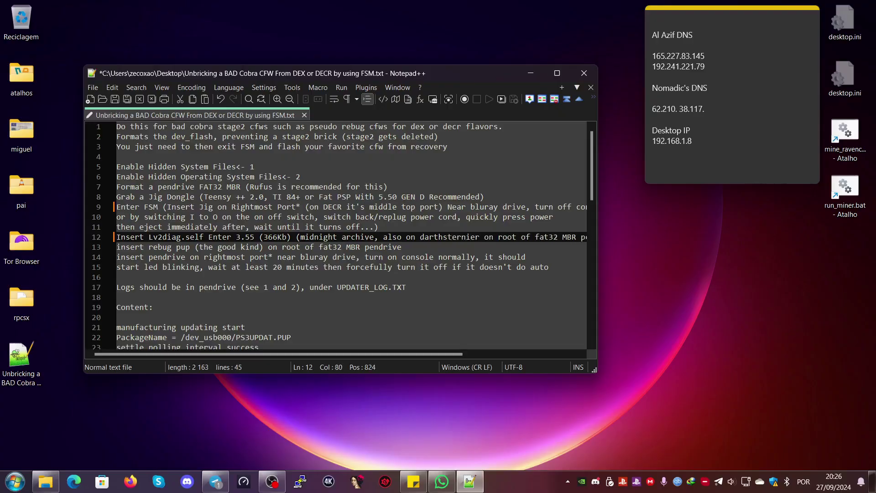
pyautogui.write(')')
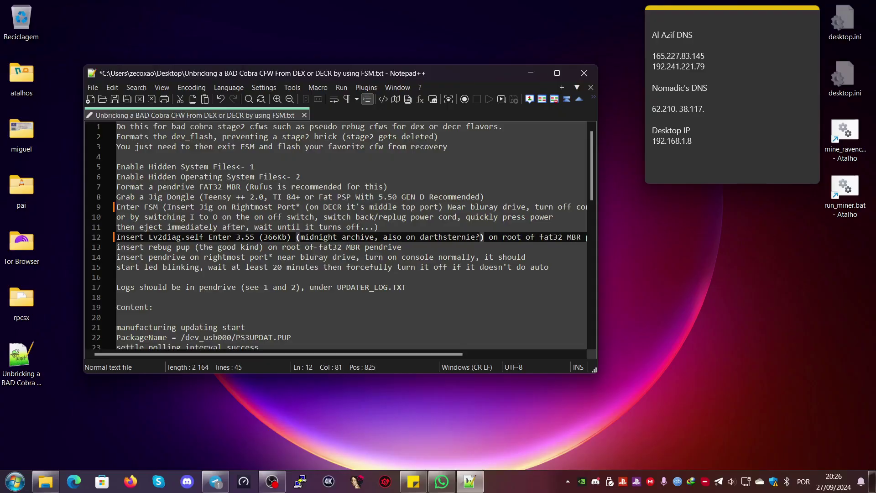
# Insert the note "(on DECR it's middle top)" between "rightmost port" and its asterisk on line 14
pyautogui.moveTo(418, 355); pyautogui.dragTo(370, 351)
pyautogui.click(268, 258)
pyautogui.write('(on D')
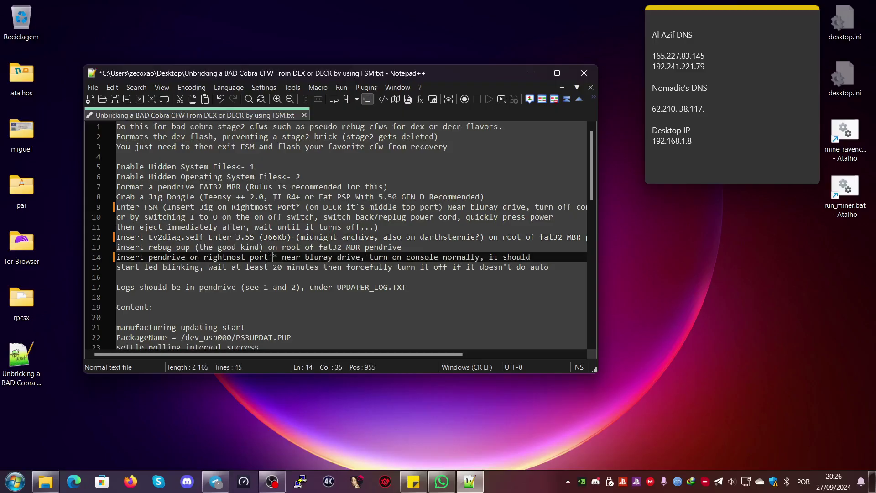
pyautogui.write('ECR it')
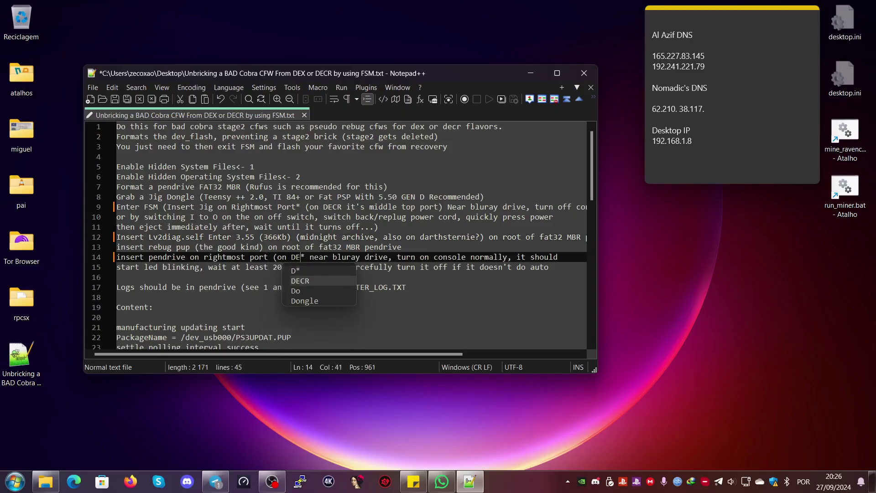
pyautogui.write("'s middle")
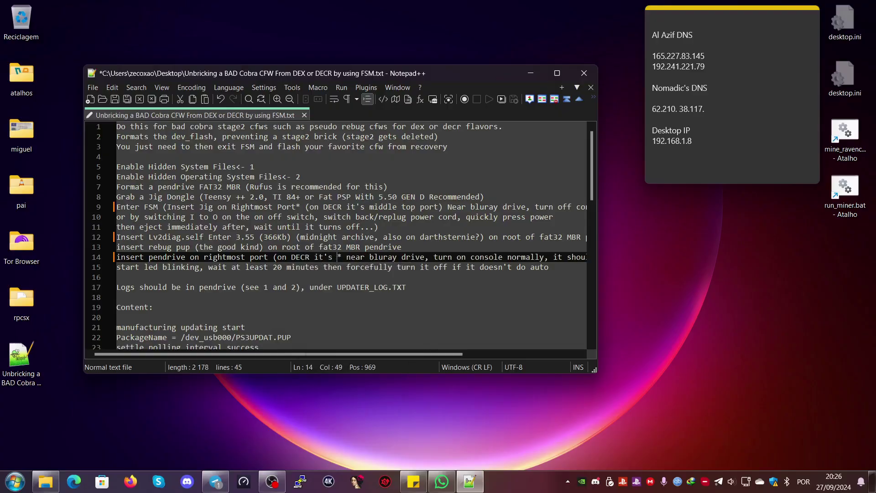
pyautogui.write(' top)')
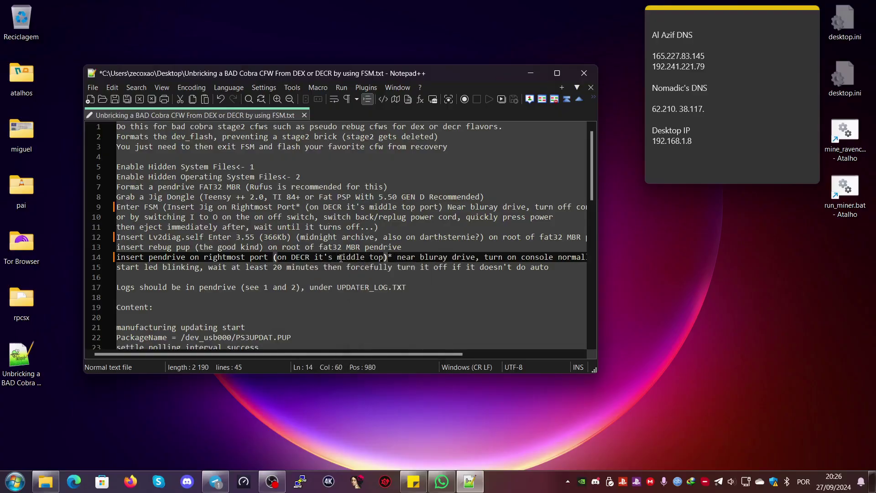
# Insert the note "(green led blinking)" after "start led blinking" on line 15
pyautogui.moveTo(421, 355); pyautogui.dragTo(327, 353)
pyautogui.click(200, 267)
pyautogui.write('(')
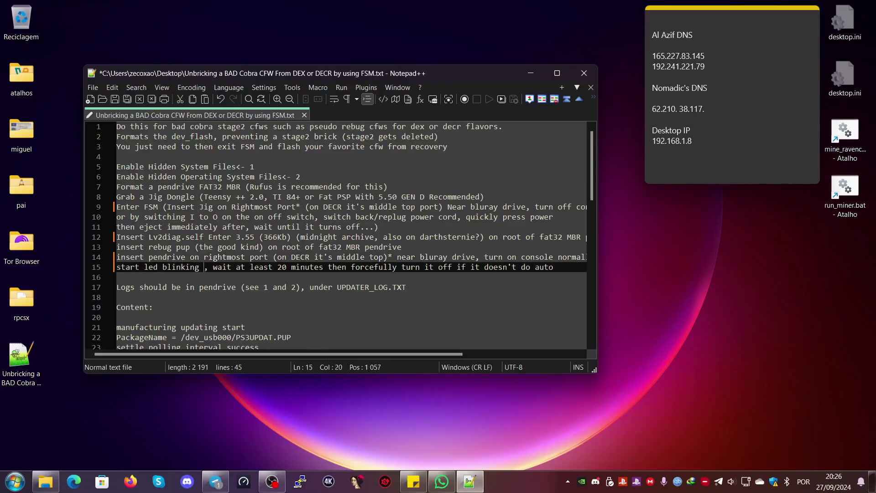
pyautogui.write('green led')
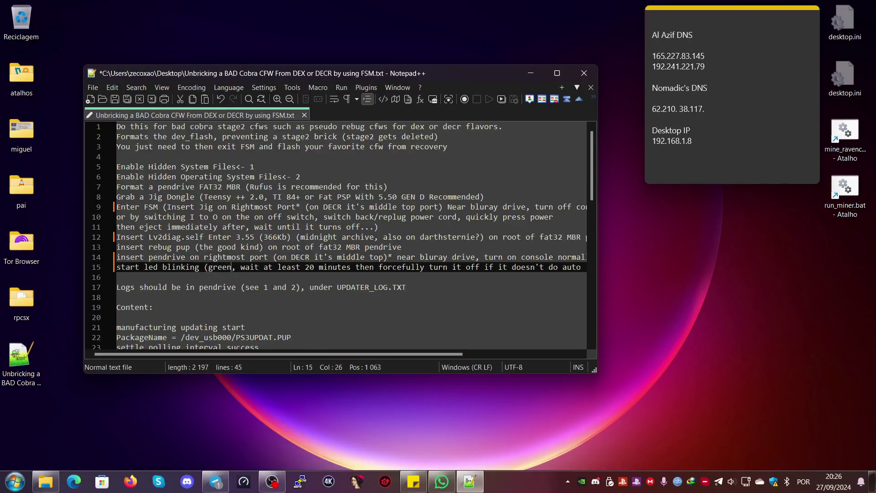
pyautogui.write(' blinking')
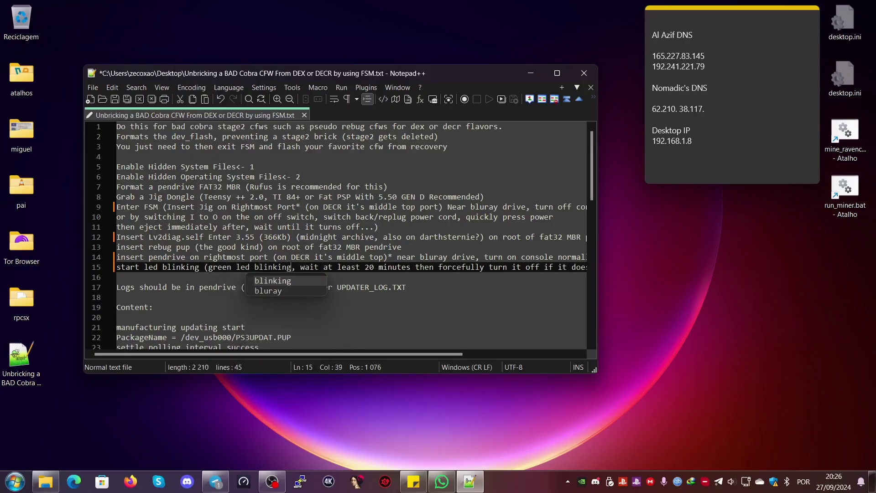
pyautogui.press('Return')
pyautogui.write('(')
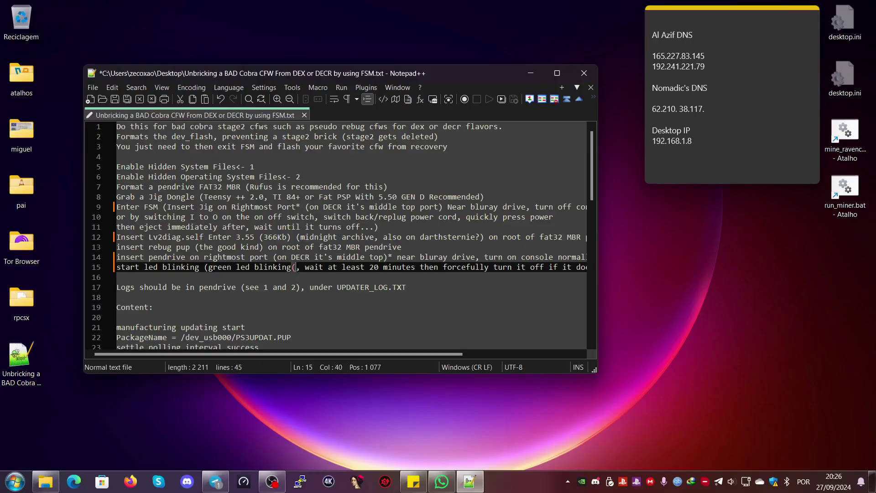
pyautogui.press('BackSpace')
pyautogui.write(')')
pyautogui.moveTo(381, 354); pyautogui.dragTo(452, 354)
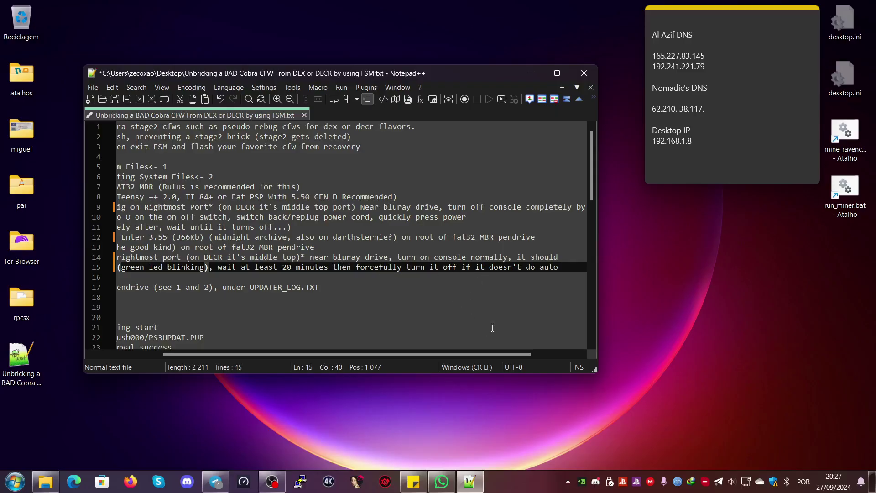
pyautogui.moveTo(502, 354); pyautogui.dragTo(379, 335)
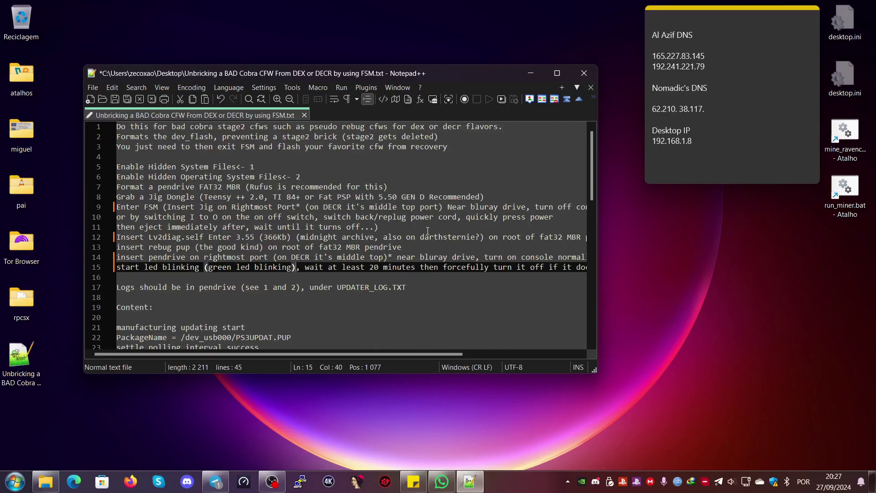
# Highlight the two hidden-file instructions on lines 5 and 6, followed by "under UPDATER_LOG.TXT" on line 17
pyautogui.scroll(-2, 428, 230)
pyautogui.scroll(-2, 428, 230)
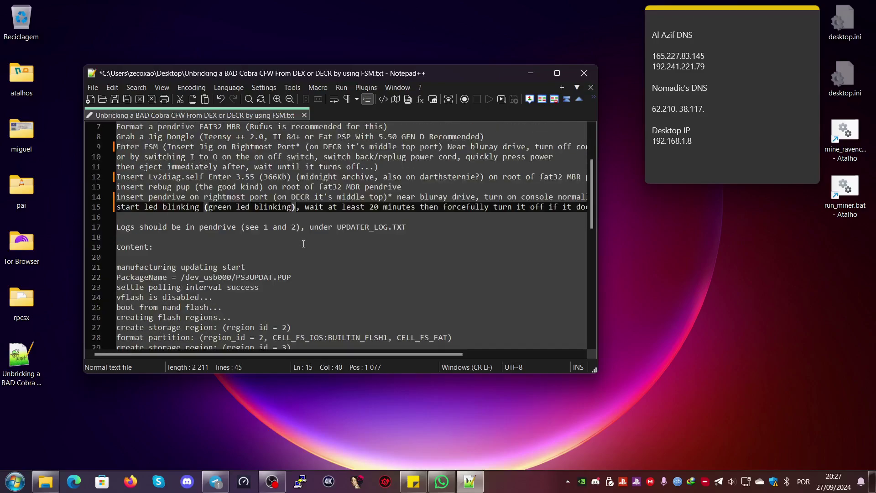
pyautogui.scroll(2, 303, 244)
pyautogui.moveTo(117, 166); pyautogui.dragTo(317, 180)
pyautogui.scroll(-3, 282, 192)
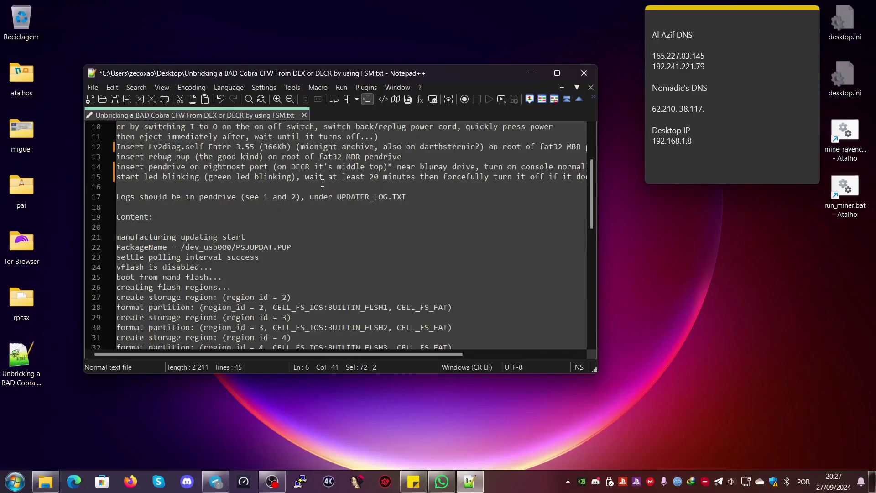
pyautogui.scroll(2, 326, 222)
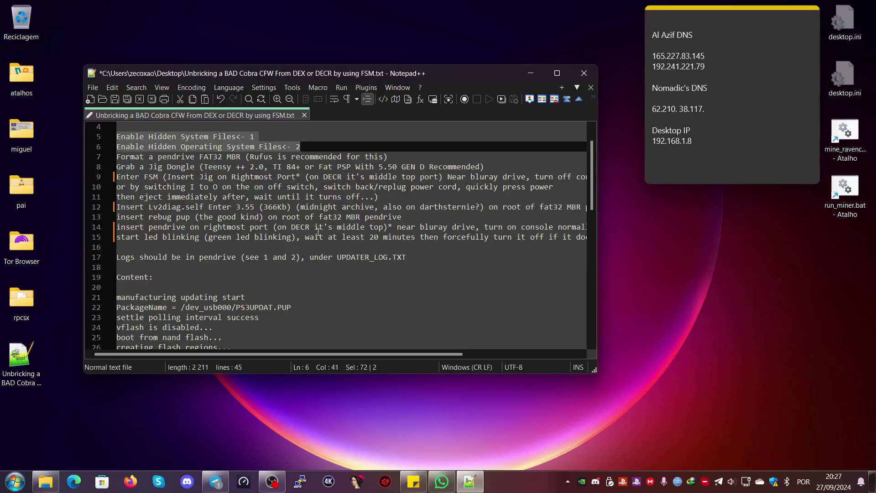
pyautogui.scroll(-2, 327, 208)
pyautogui.moveTo(310, 197); pyautogui.dragTo(423, 201)
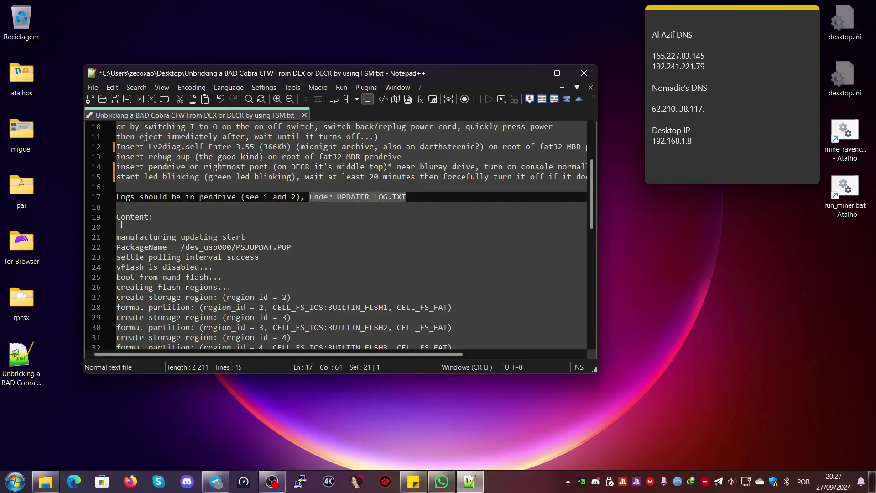
# Highlight the "Content:" heading and the log's "manufacturing updating start" and "PackageName = /dev_usb000/PS3UPDAT.PUP" lines in turn
pyautogui.moveTo(116, 217); pyautogui.dragTo(160, 218)
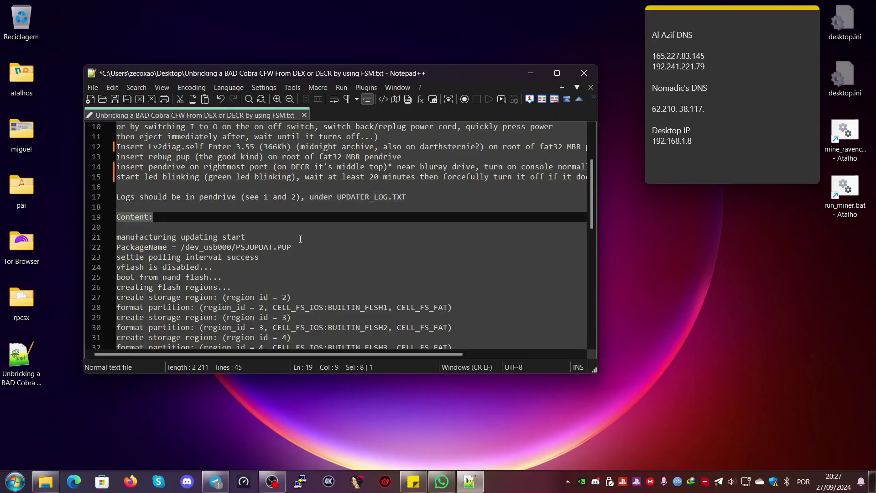
pyautogui.moveTo(256, 242); pyautogui.dragTo(110, 240)
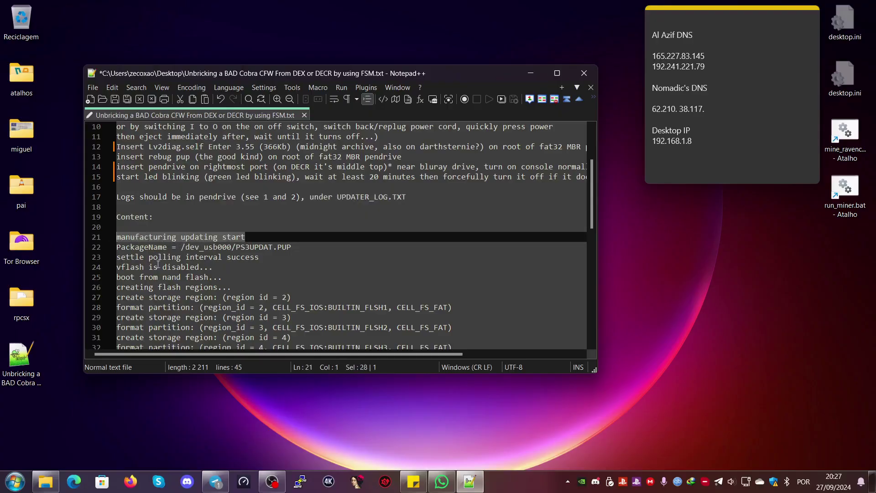
pyautogui.click(119, 247)
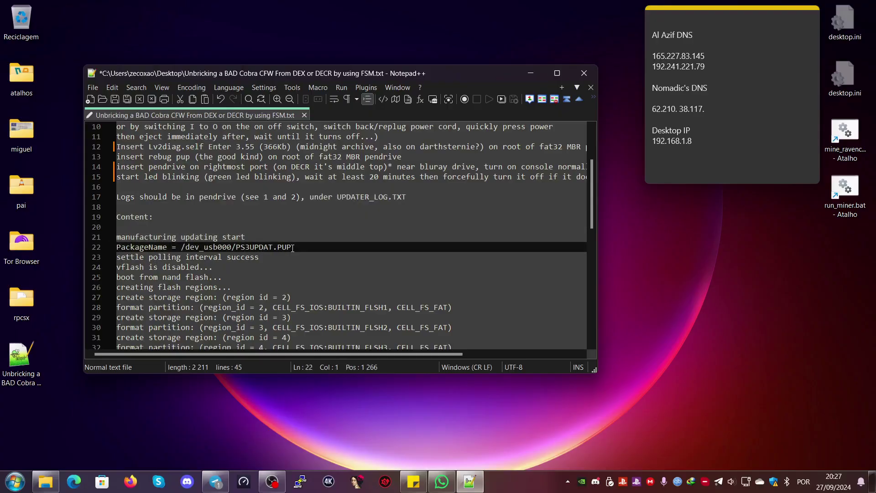
pyautogui.moveTo(293, 246); pyautogui.dragTo(120, 247)
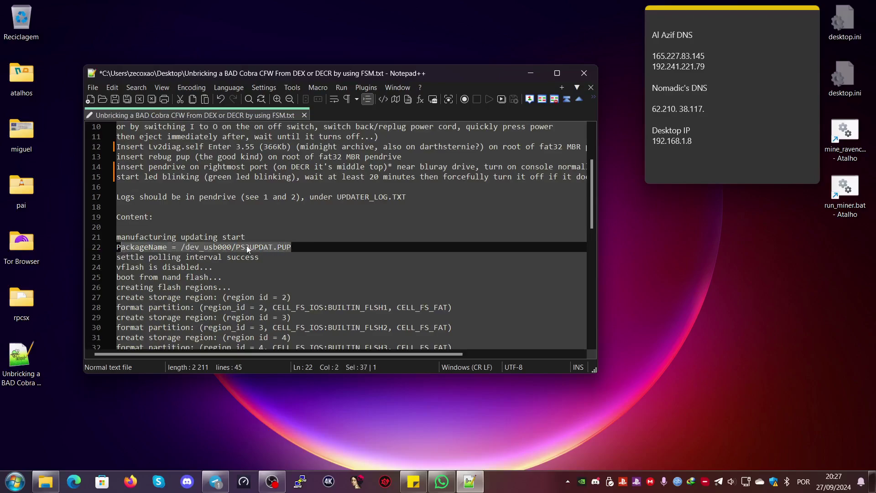
pyautogui.moveTo(232, 247); pyautogui.dragTo(296, 249)
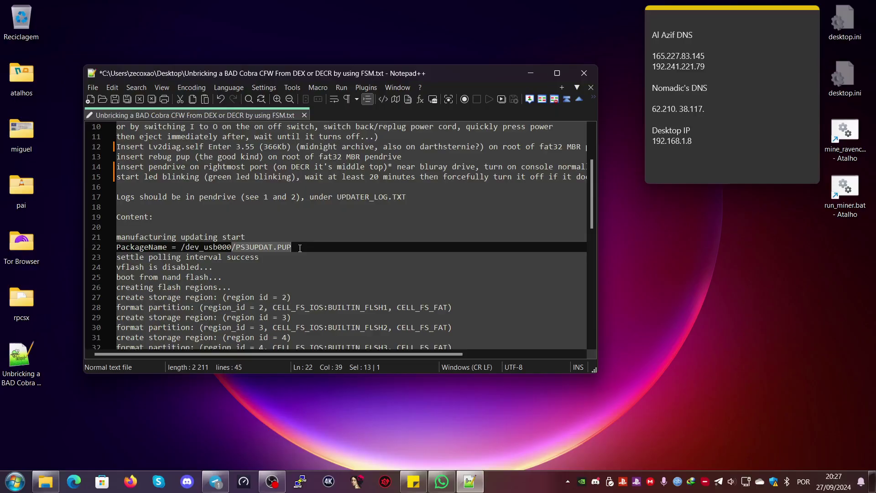
pyautogui.moveTo(300, 248); pyautogui.dragTo(115, 246)
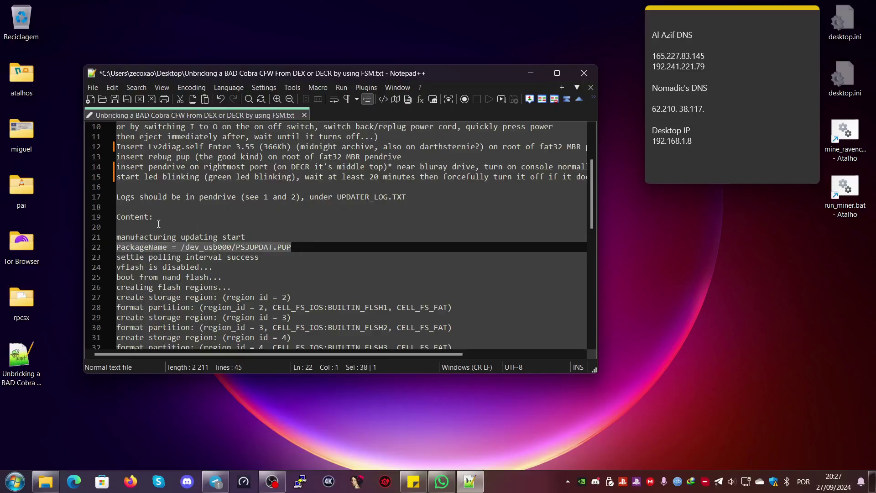
pyautogui.scroll(-2, 125, 257)
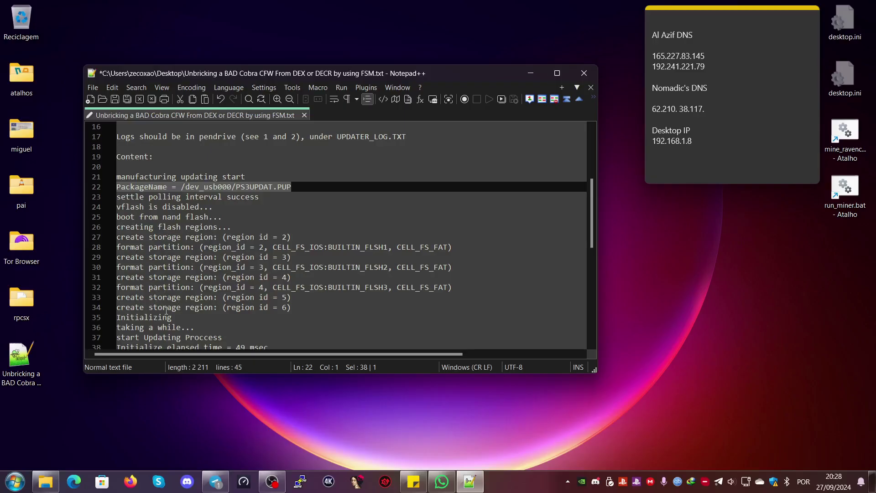
# Insert the file size note "(202Kb)" directly after "Exit Lv2diag.self" in the FSM exit instruction on line 44
pyautogui.scroll(-2, 202, 265)
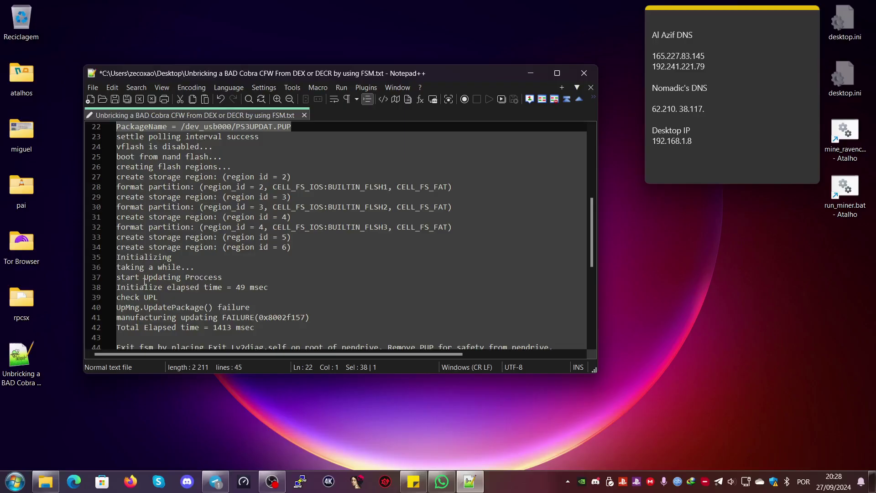
pyautogui.scroll(-1, 313, 261)
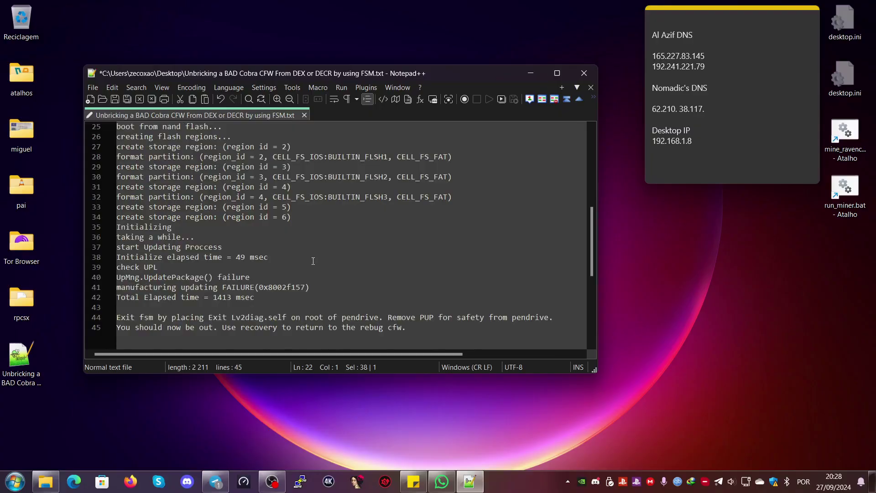
pyautogui.scroll(1, 307, 267)
pyautogui.scroll(-1, 301, 272)
pyautogui.scroll(-1, 260, 237)
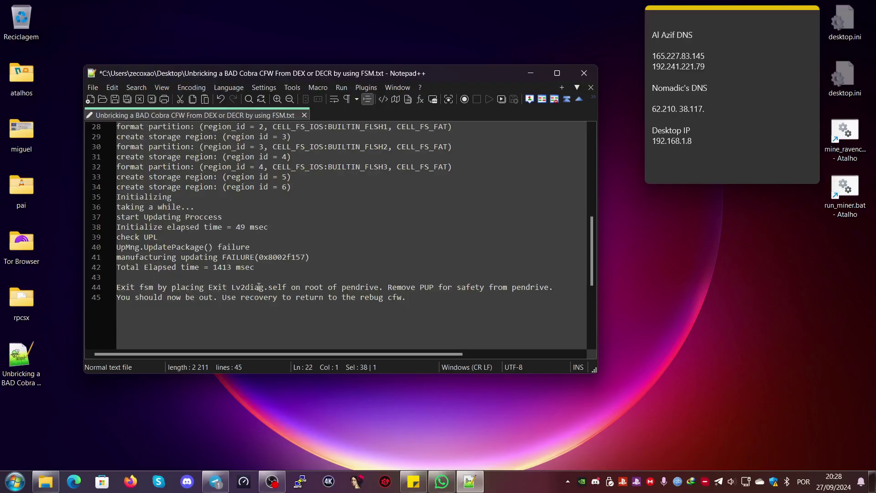
pyautogui.click(287, 288)
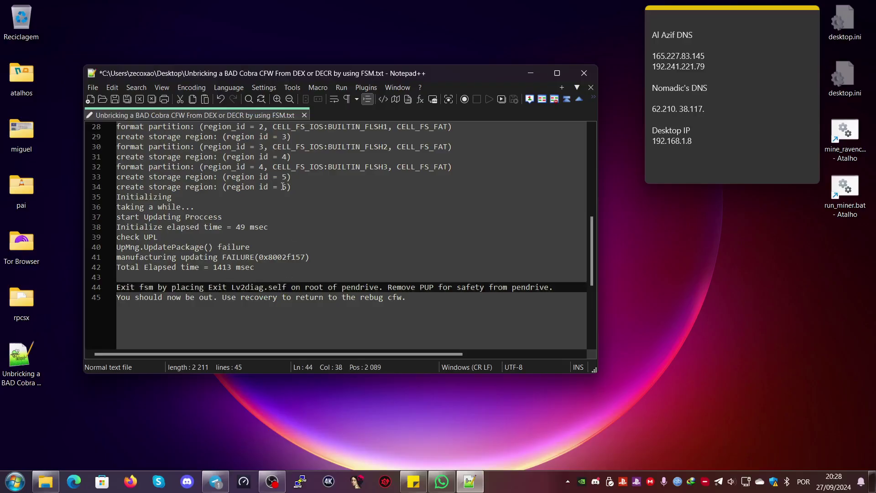
pyautogui.write('(202')
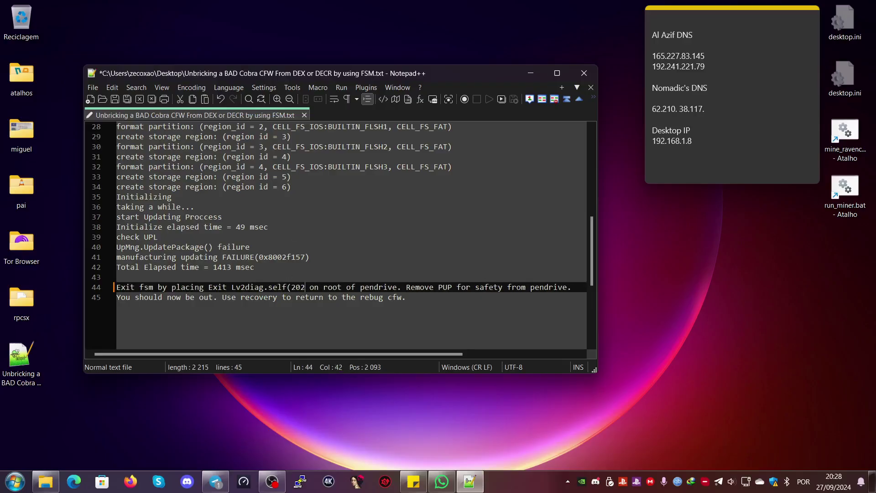
pyautogui.write('KB')
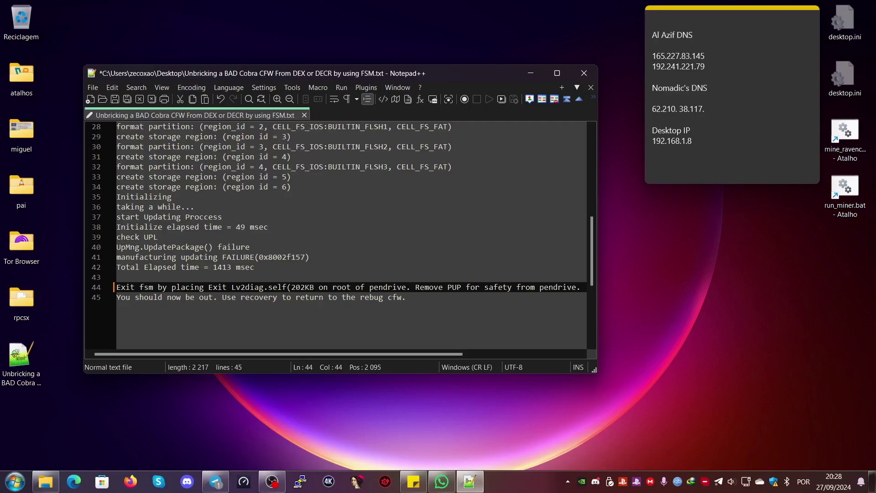
pyautogui.write(')')
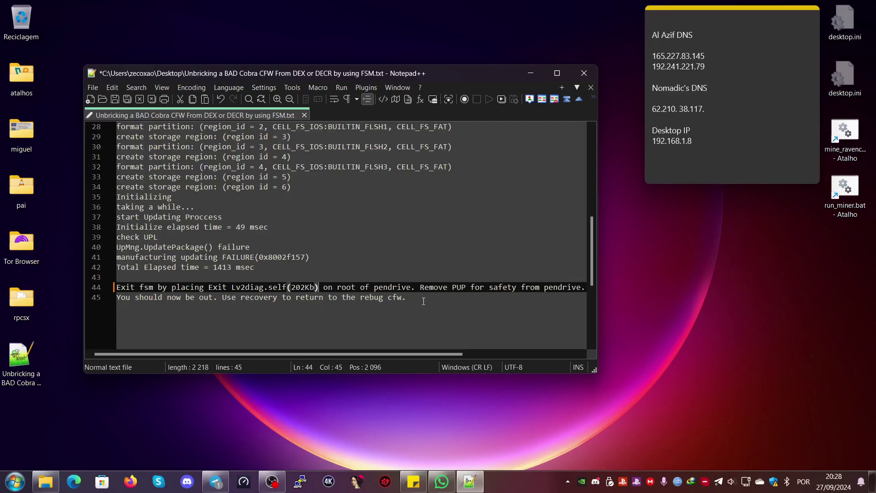
# Highlight "Remove PUP" and "Lv2diag." on line 44, followed by "Use recovery to return to the rebug cfw." on line 45
pyautogui.hscroll(5, 428, 352)
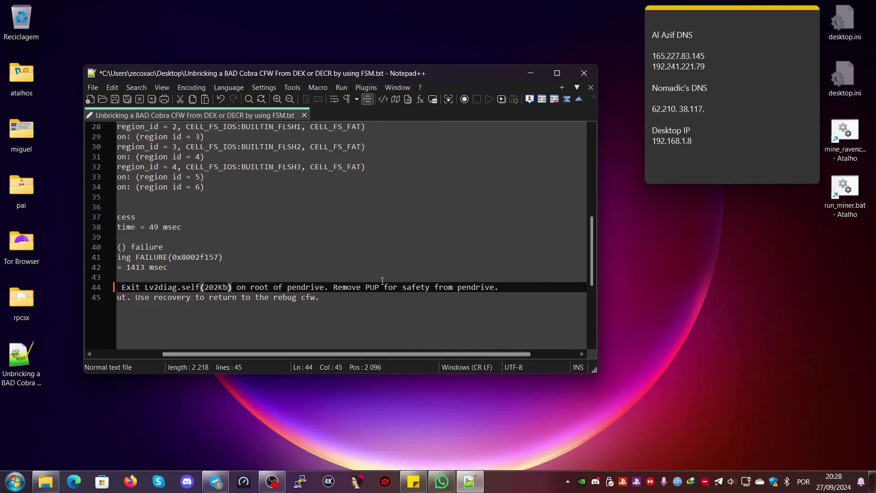
pyautogui.moveTo(334, 286); pyautogui.dragTo(380, 290)
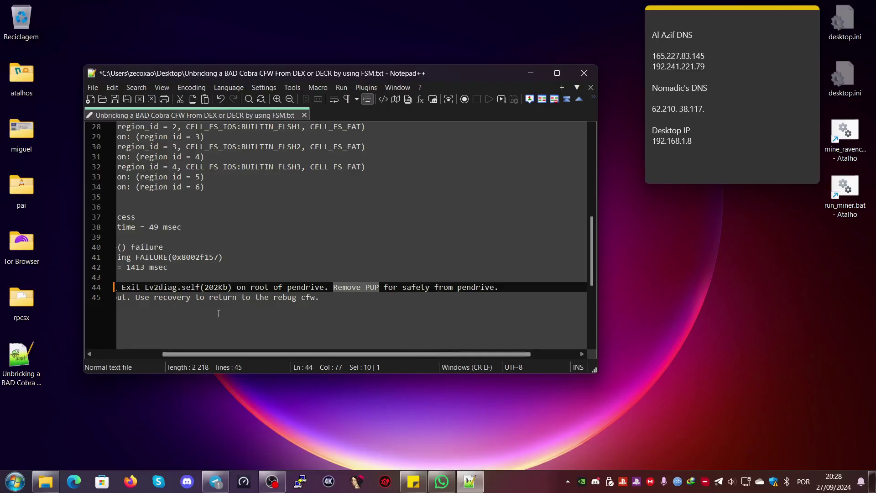
pyautogui.moveTo(146, 291); pyautogui.dragTo(181, 292)
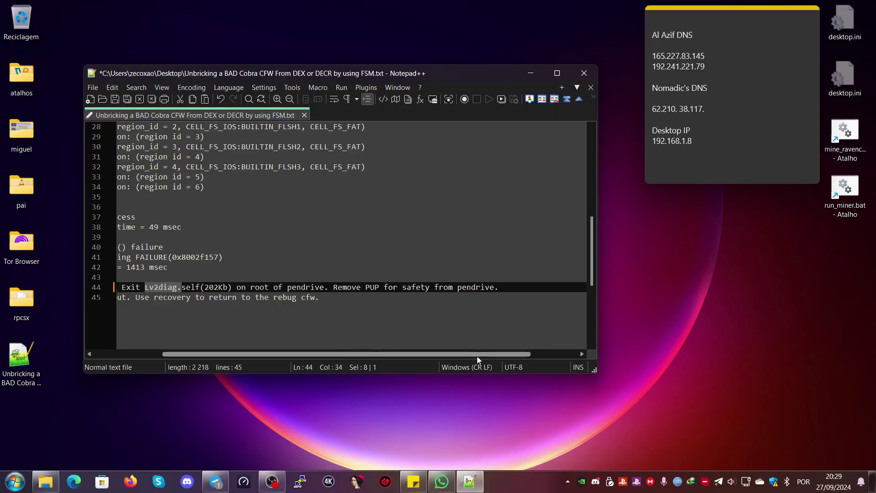
pyautogui.moveTo(478, 355); pyautogui.dragTo(368, 353)
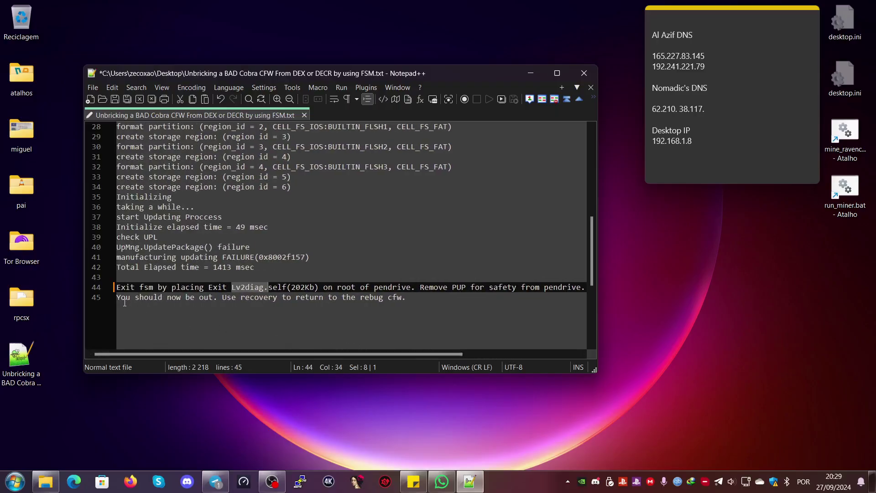
pyautogui.moveTo(117, 298); pyautogui.dragTo(405, 301)
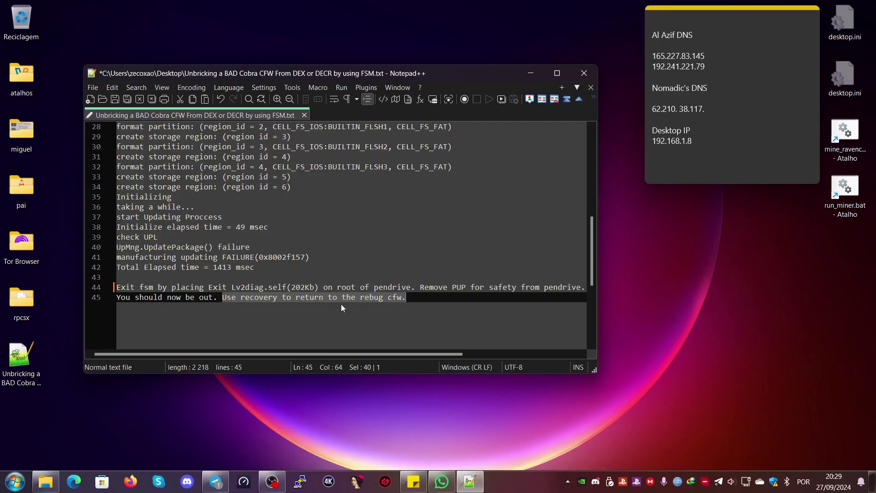
# Highlight "stage2 brick" on line 2 and review the instructions from the introduction through to the FSM exit lines
pyautogui.scroll(9, 341, 304)
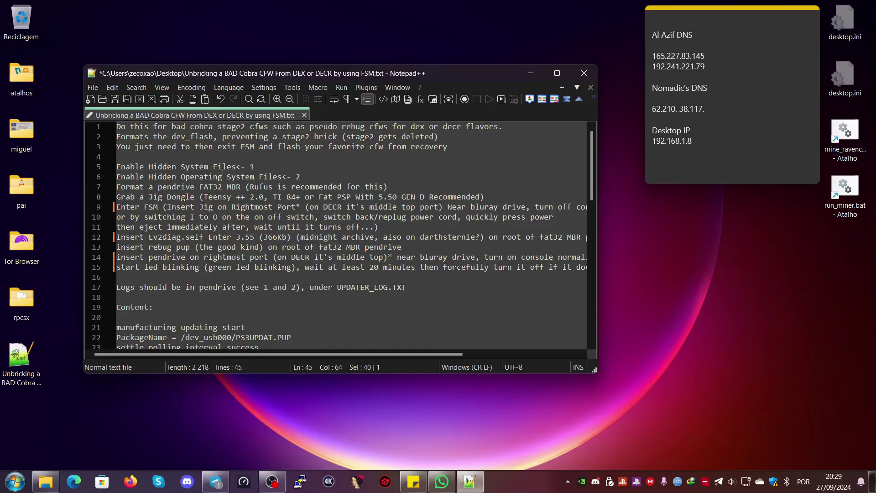
pyautogui.moveTo(282, 136); pyautogui.dragTo(337, 137)
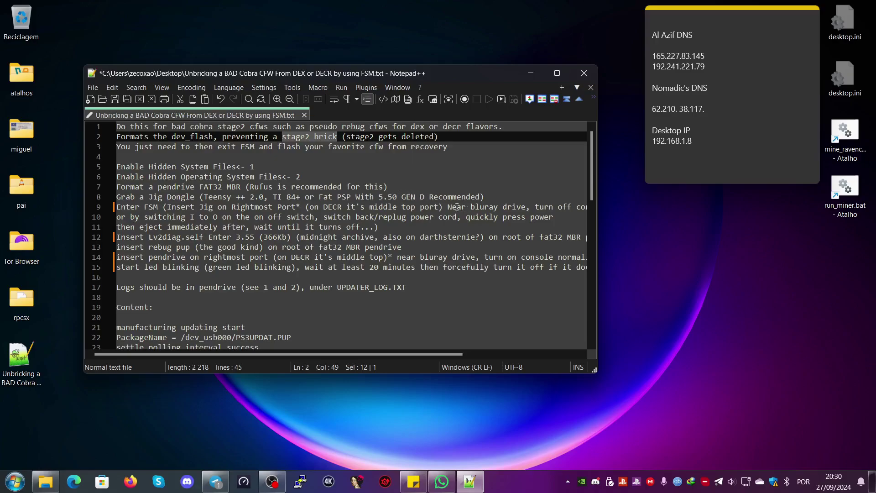
pyautogui.scroll(-8, 463, 205)
pyautogui.scroll(-4, 467, 198)
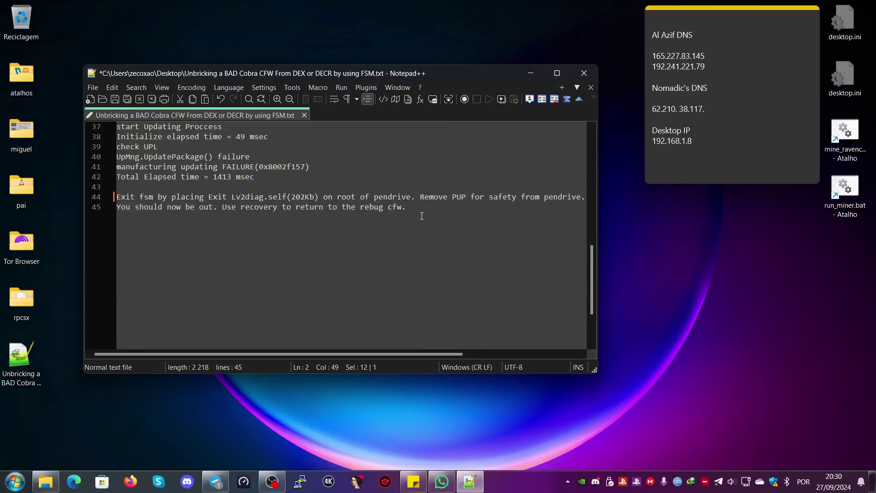
pyautogui.scroll(12, 414, 214)
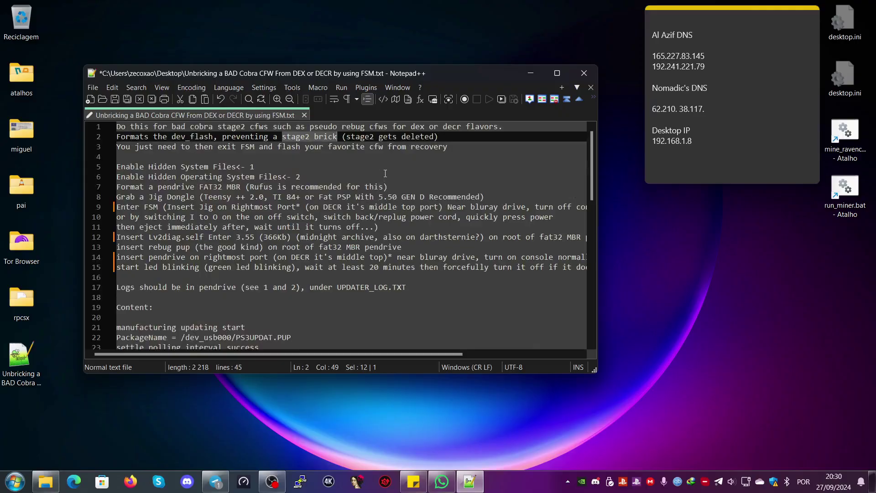
pyautogui.scroll(-10, 292, 247)
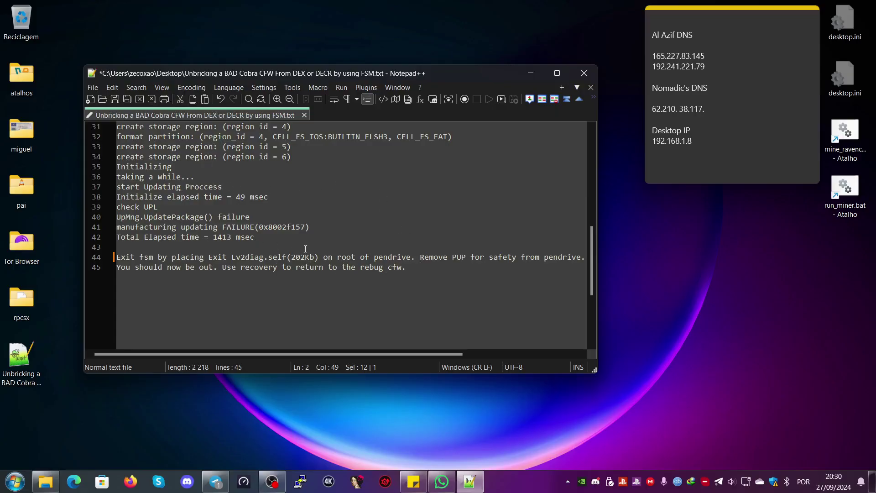
pyautogui.scroll(10, 305, 248)
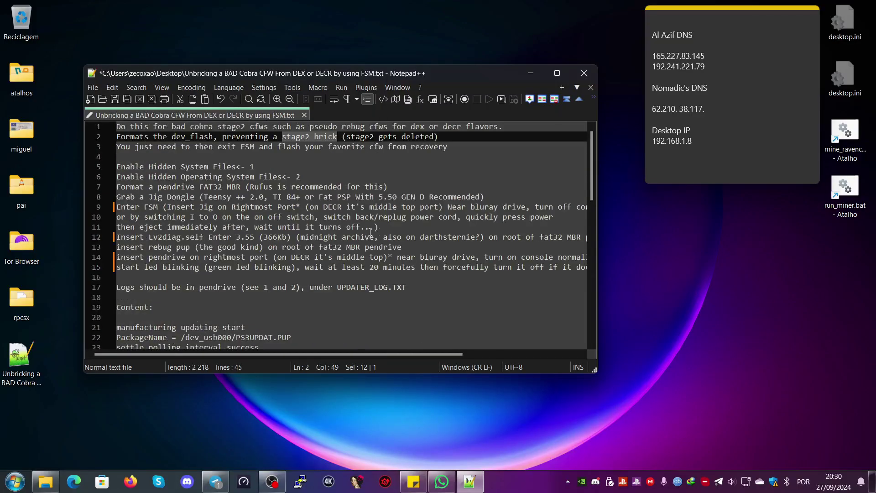